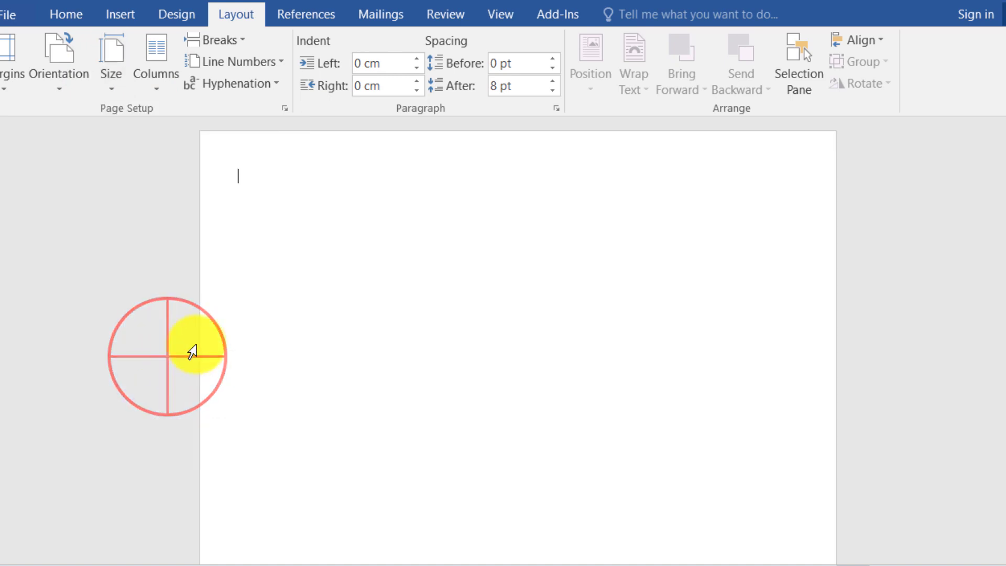
Set the indented 'Curriculum vitae' title to Times New Roman, bold, 24 pt.
left_click(244, 172)
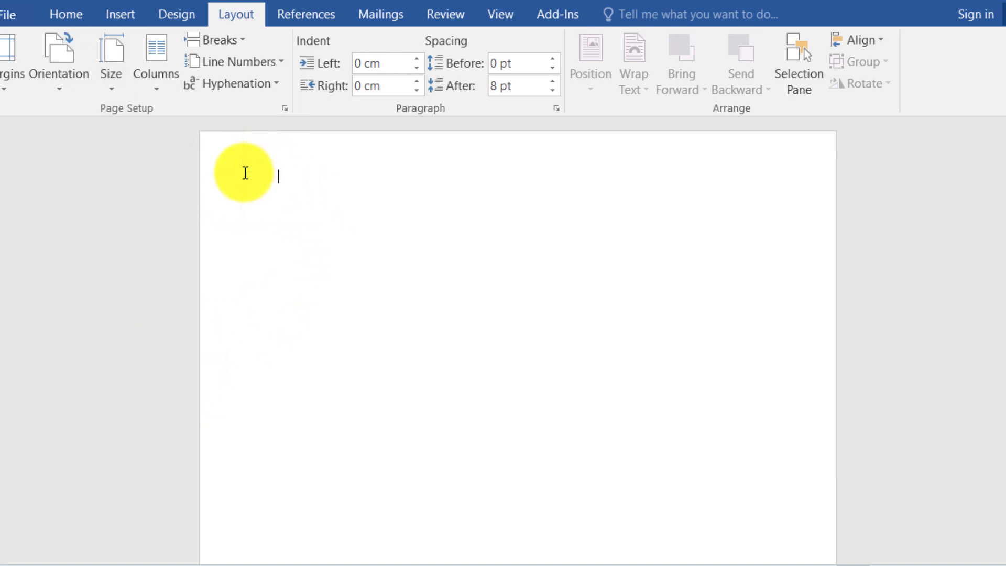
key("Tab")
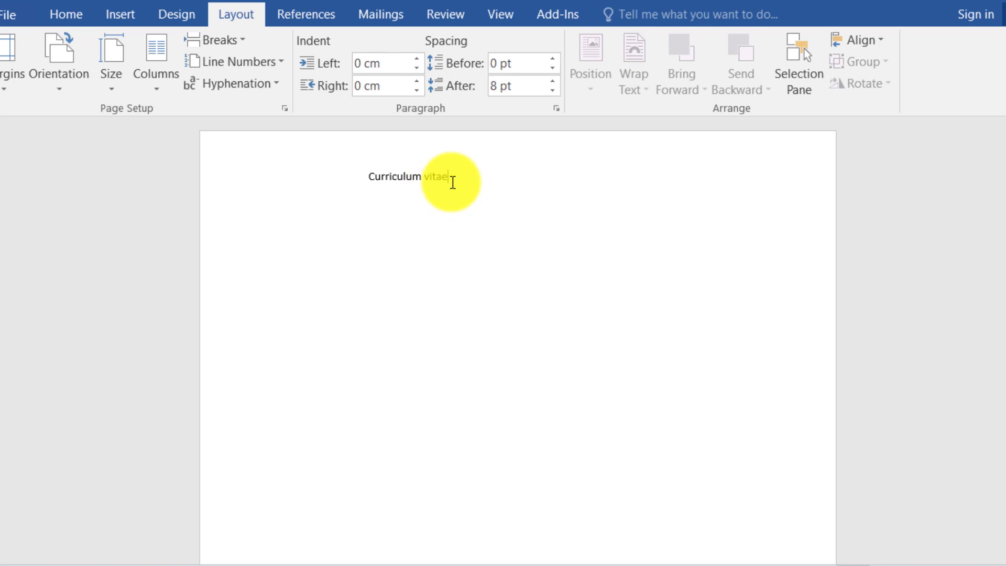
left_click_drag(451, 182, 388, 179)
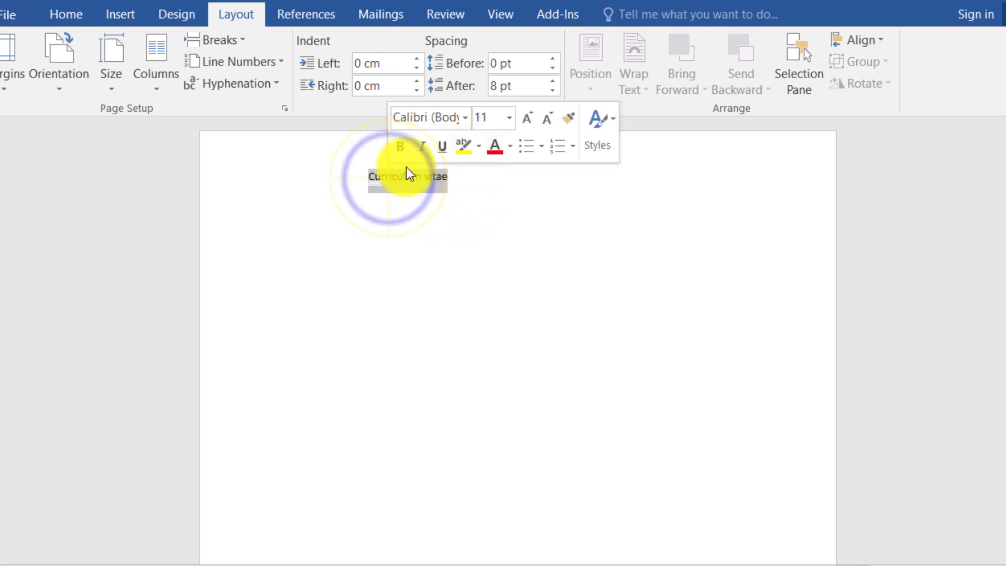
left_click(452, 118)
type("Times New R")
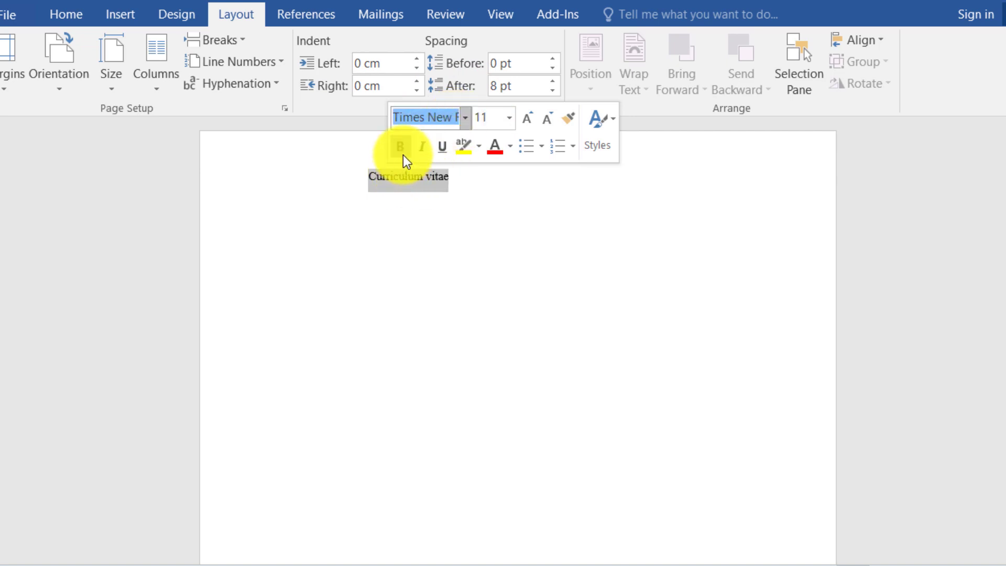
left_click(401, 151)
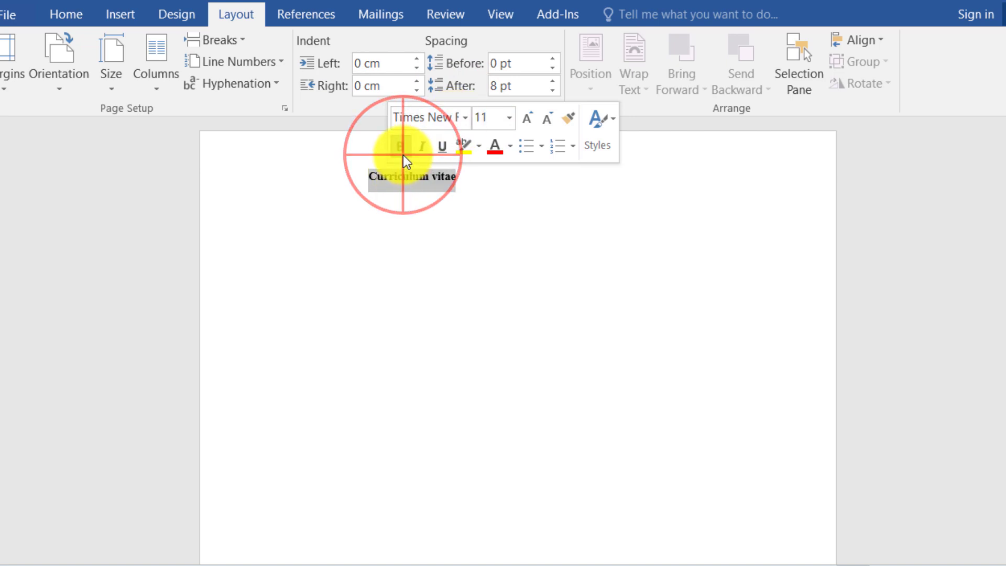
left_click(509, 118)
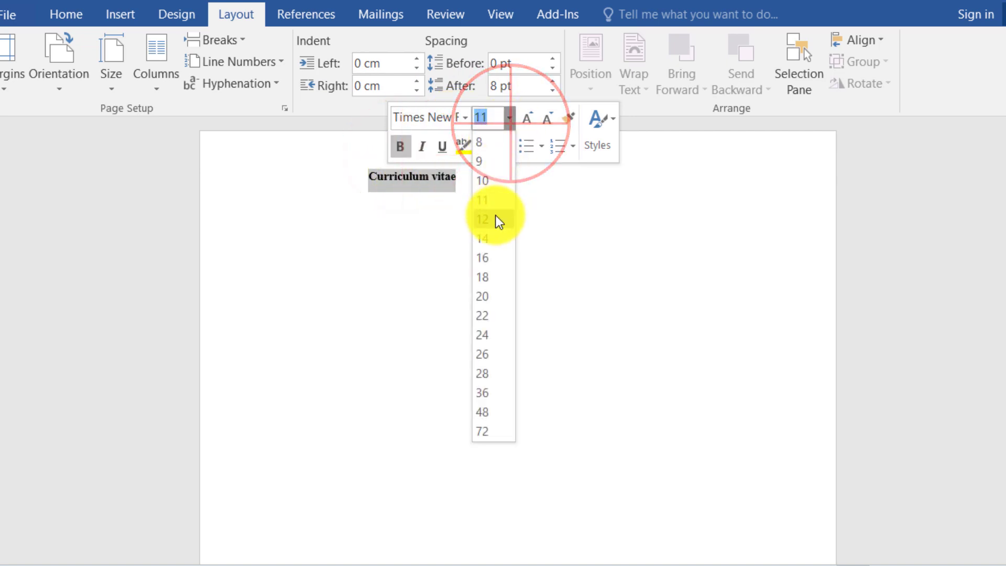
left_click(493, 335)
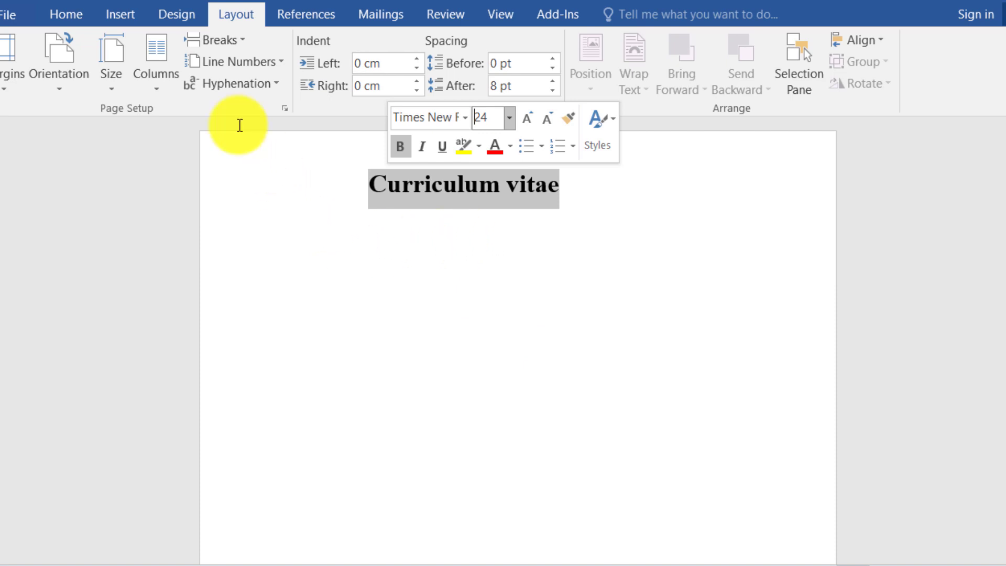
Make the title uppercase, centre it, and start a new line below it.
left_click(71, 11)
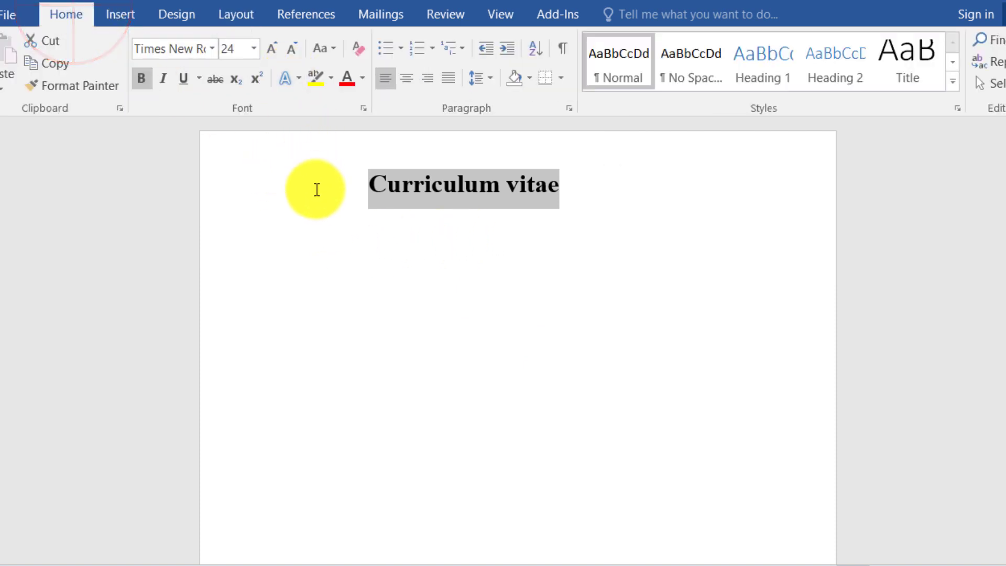
left_click(337, 50)
left_click(355, 120)
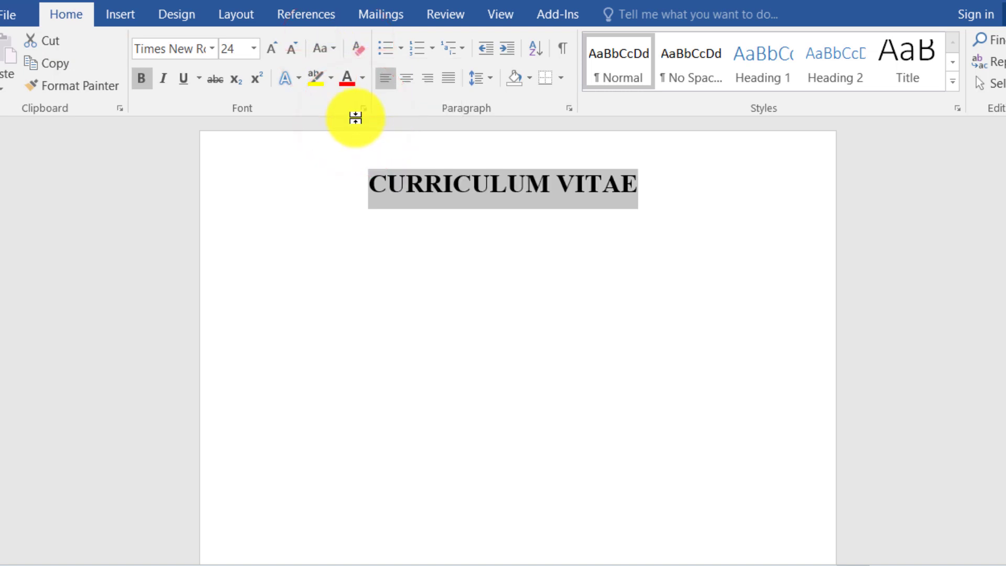
left_click(407, 78)
left_click(590, 224)
key("Return")
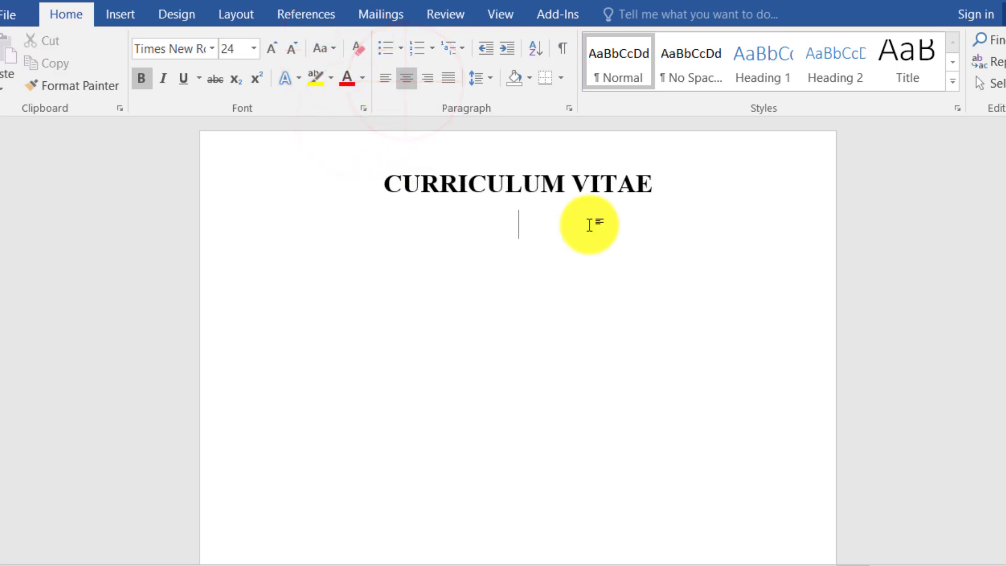
left_click(136, 24)
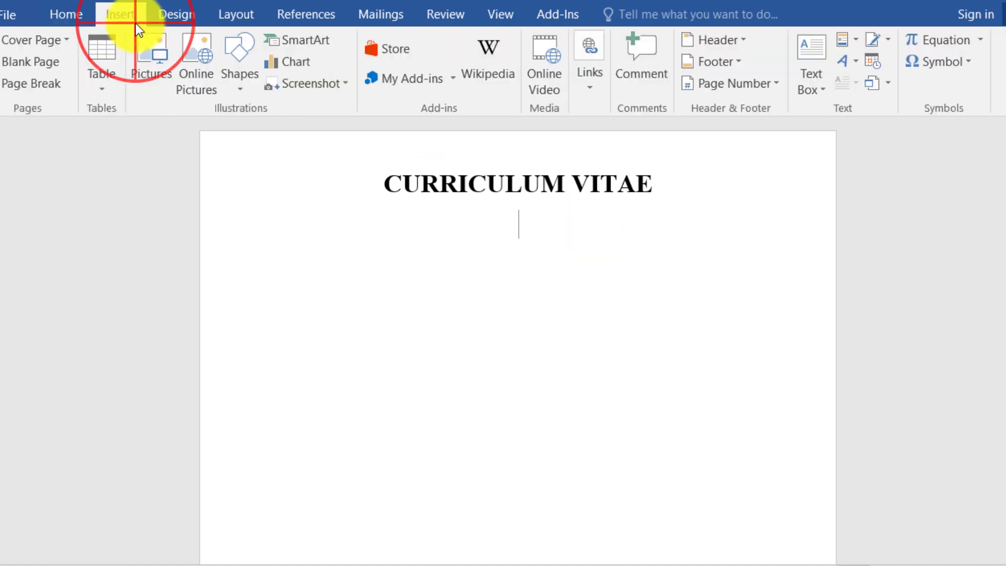
Insert a 2x1 table and enter the person's name in 20 pt capitals in the left cell.
left_click(112, 84)
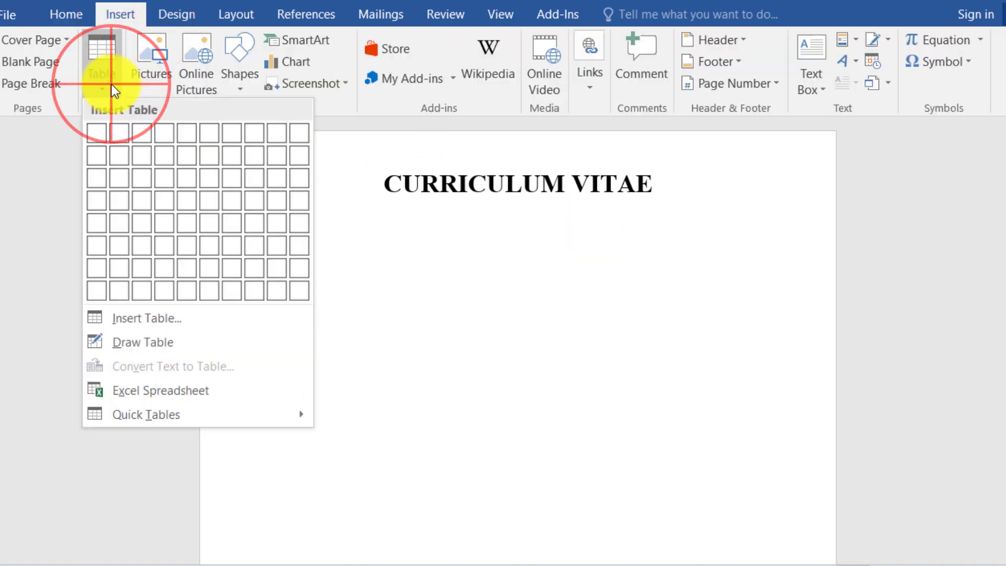
left_click(124, 131)
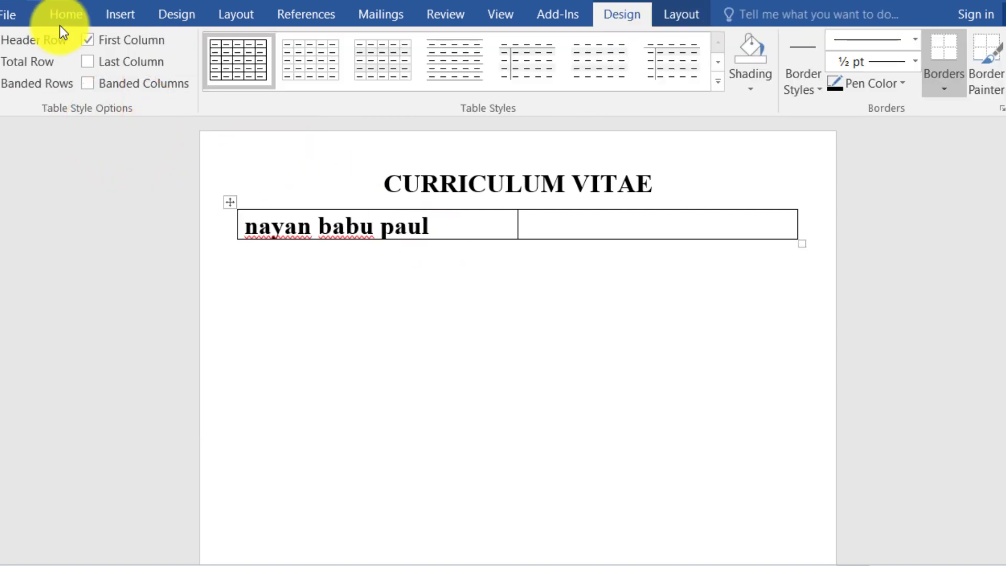
left_click(64, 17)
left_click_drag(435, 226, 252, 237)
left_click(353, 269)
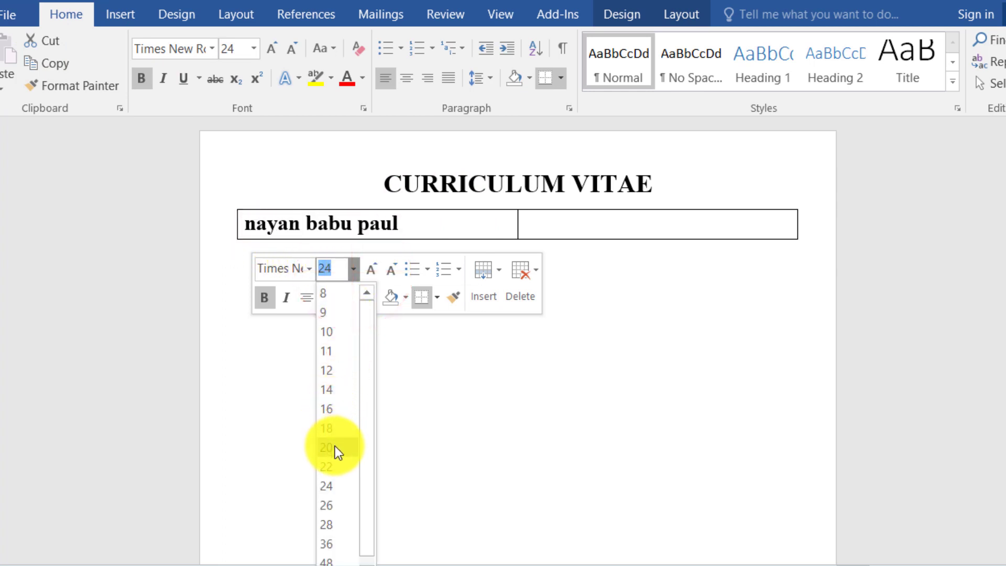
left_click(336, 448)
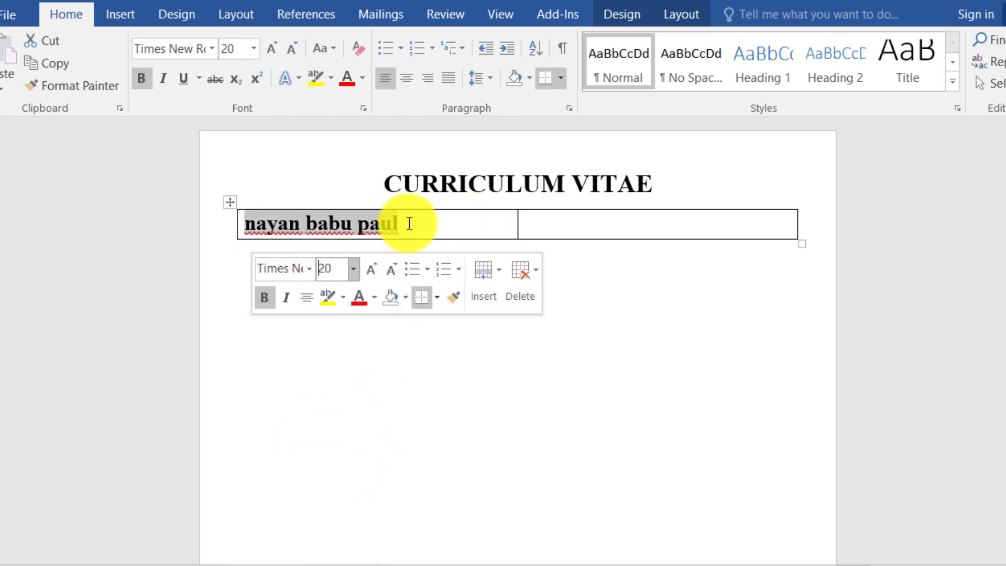
left_click(331, 51)
left_click(366, 118)
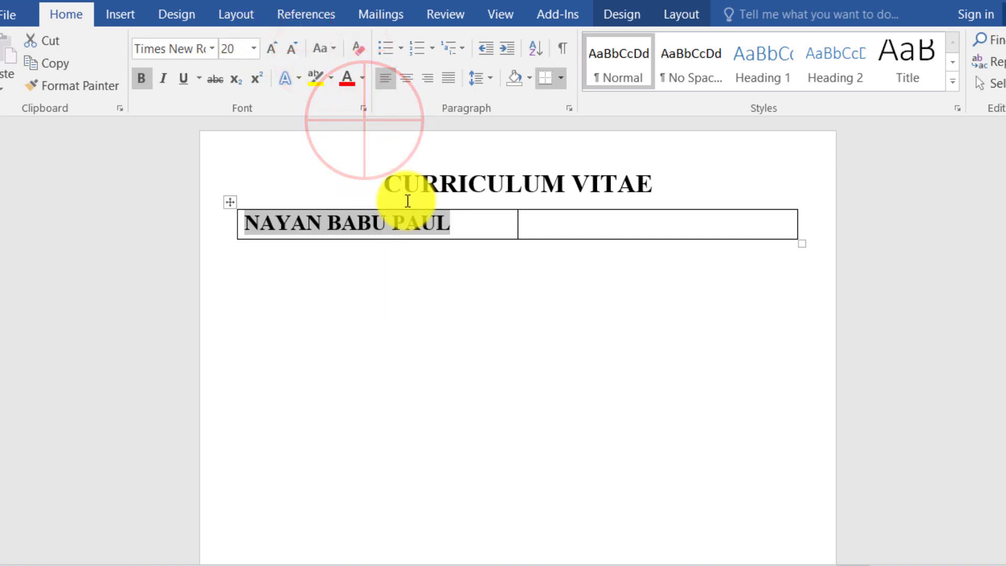
left_click(469, 231)
key("Return")
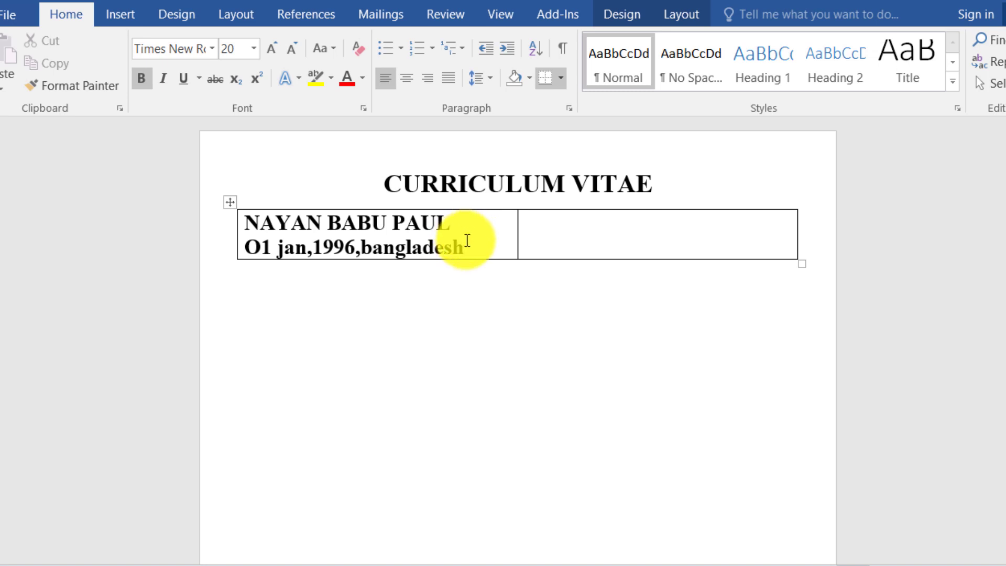
Set the birth date and country line below the name to 12 pt uppercase.
left_click_drag(467, 241, 258, 252)
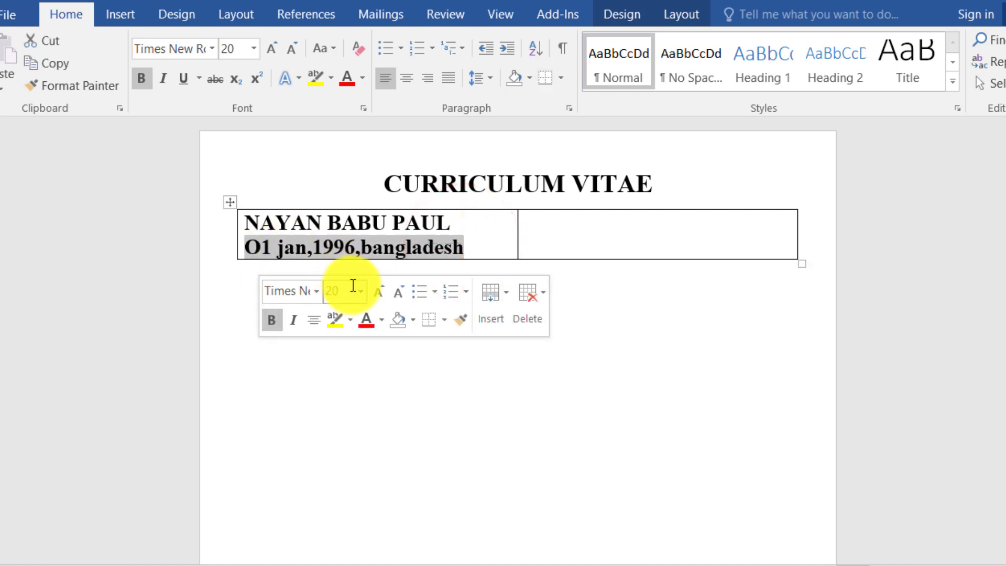
left_click(360, 290)
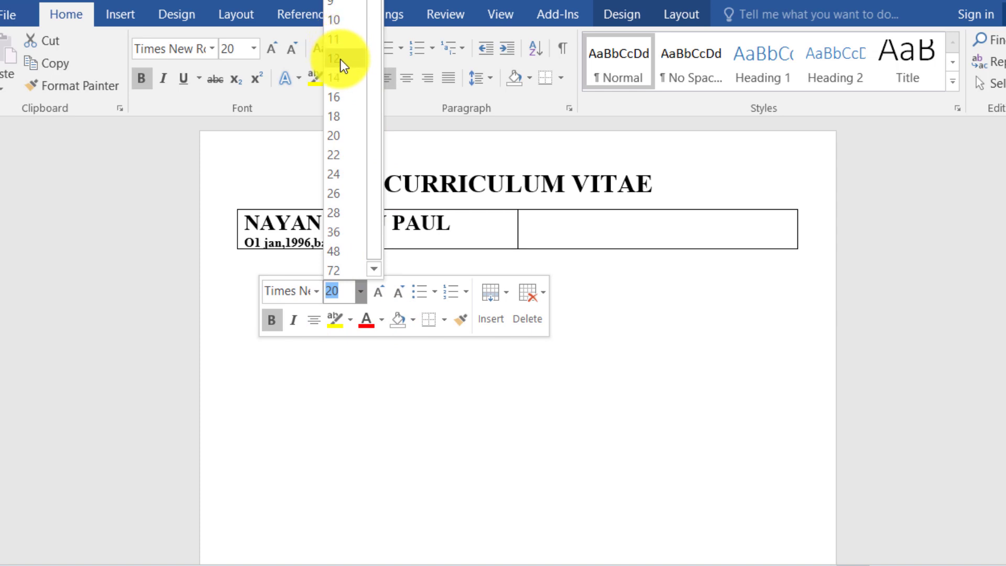
left_click(343, 61)
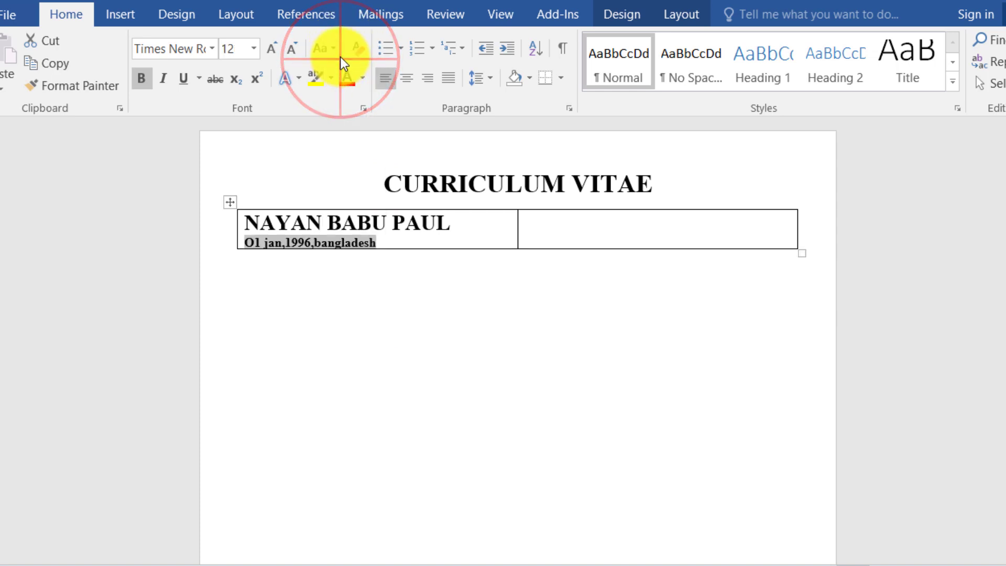
left_click(334, 47)
left_click(365, 118)
left_click(568, 225)
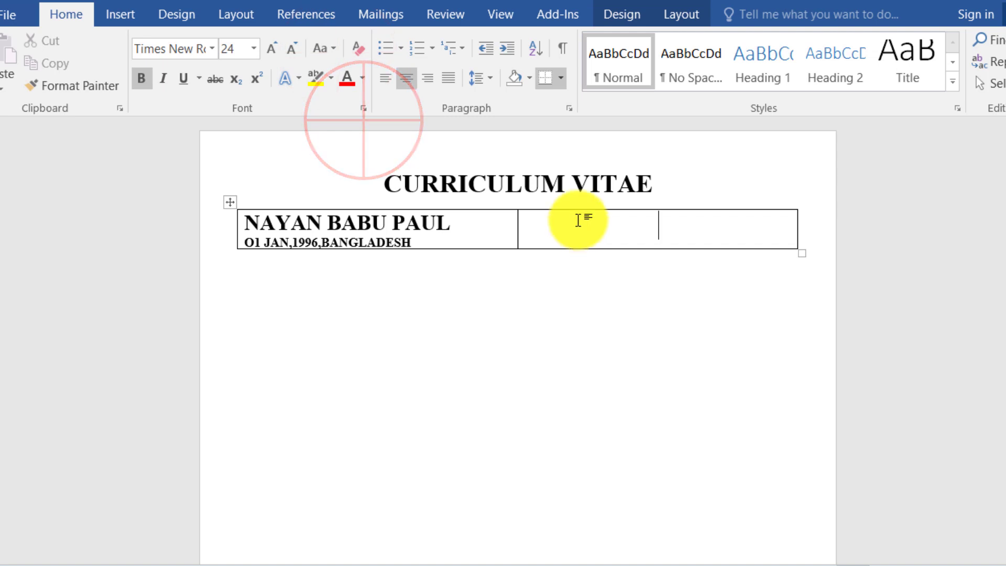
left_click(122, 16)
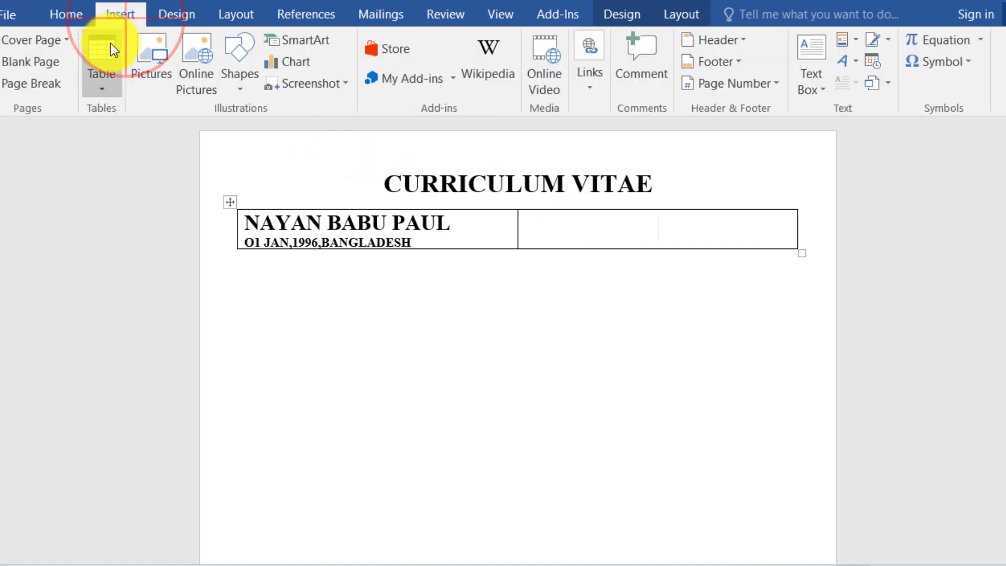
Nest a taller 2x3 table in the right cell with address, mobile and email labels.
left_click(103, 84)
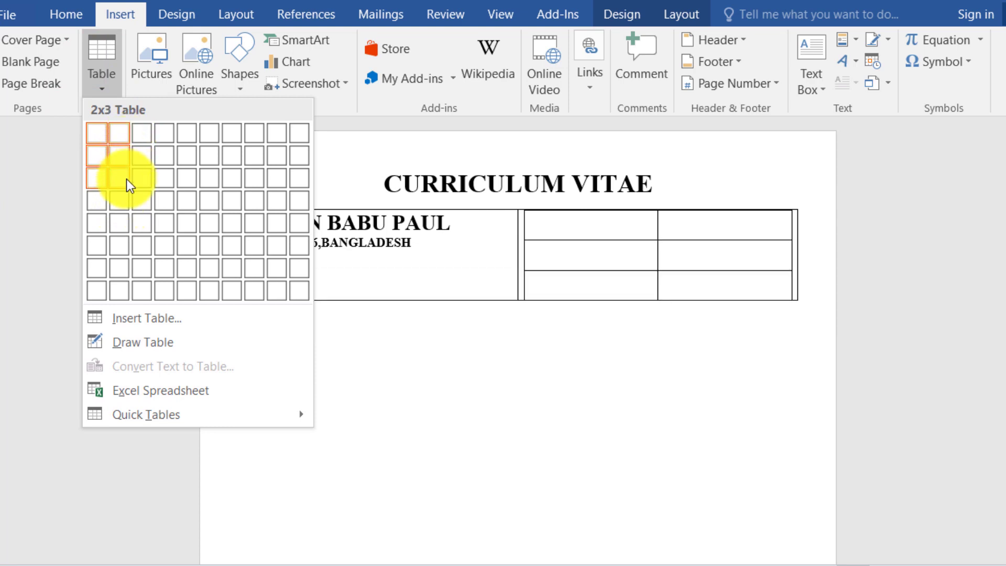
left_click(127, 178)
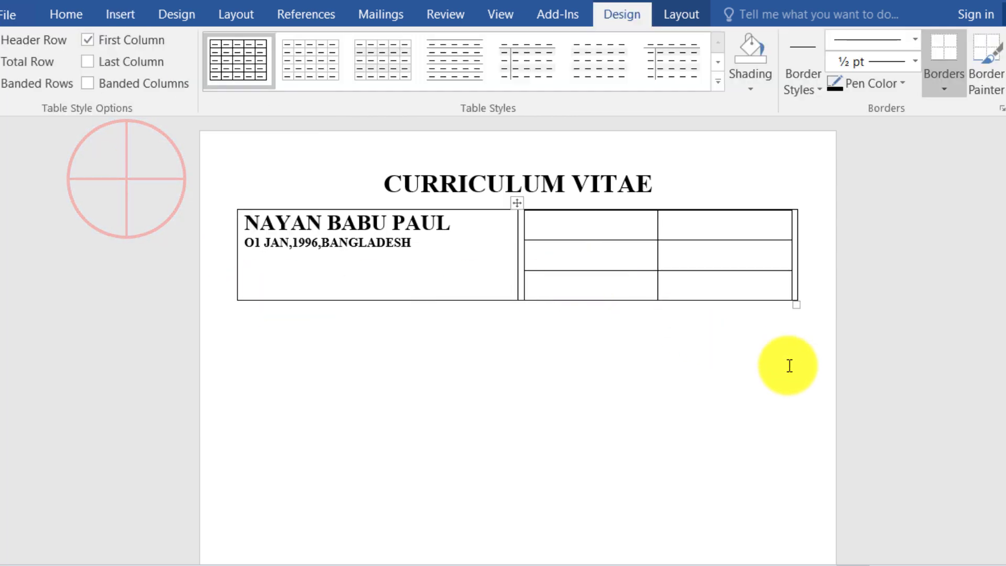
left_click_drag(795, 306, 802, 364)
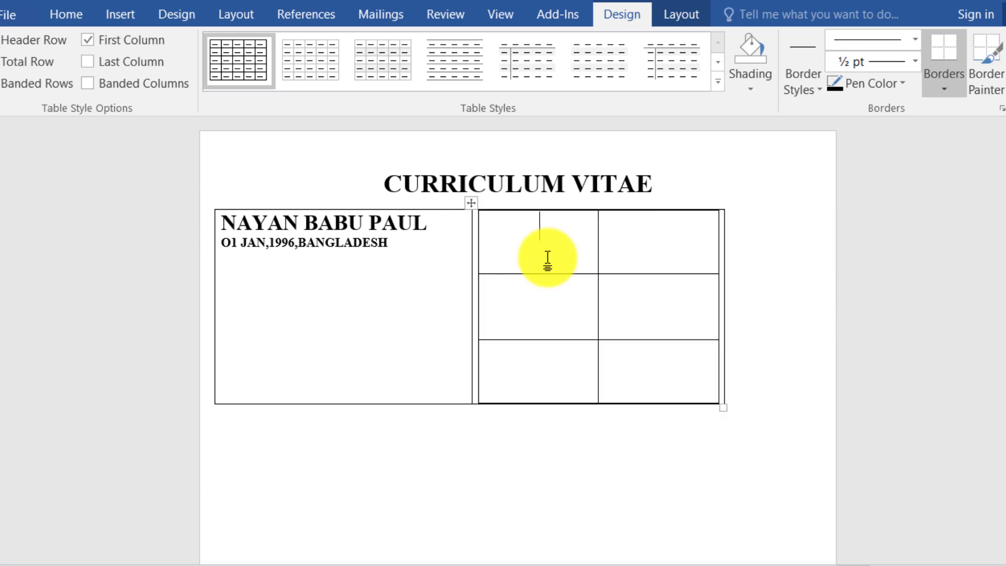
left_click(547, 257)
type("address")
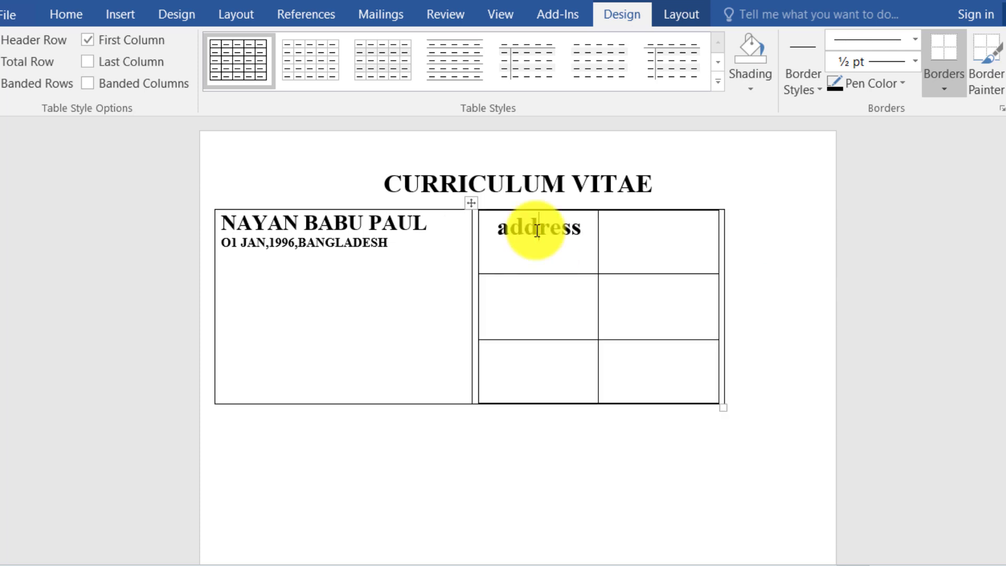
left_click(540, 288)
type("mobilr")
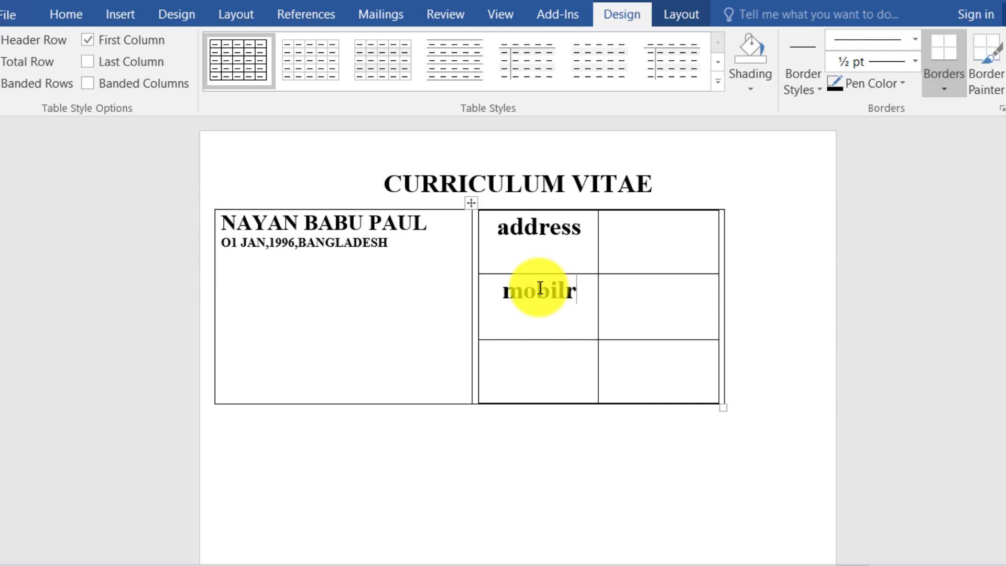
key("BackSpace")
type("e")
left_click(575, 367)
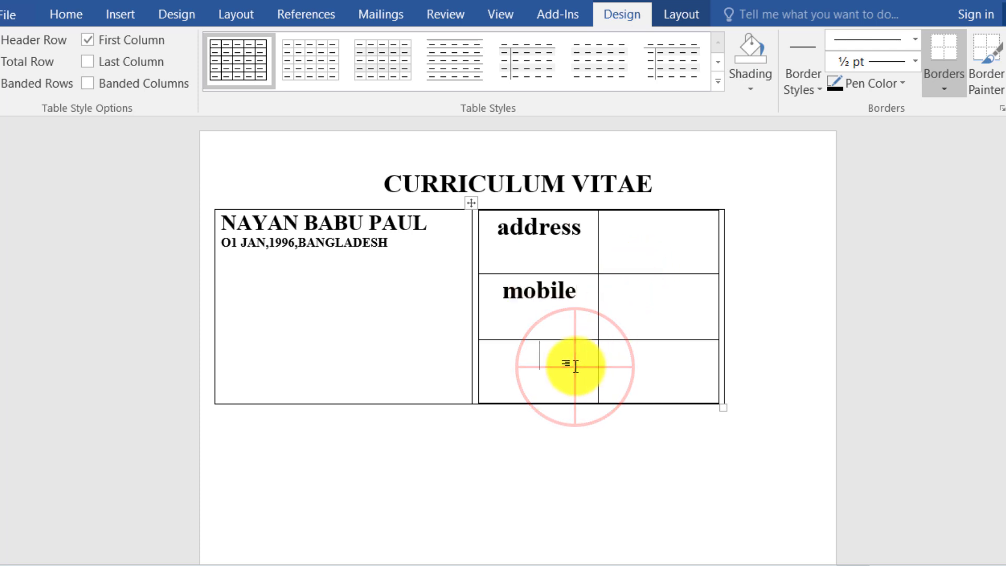
type("email")
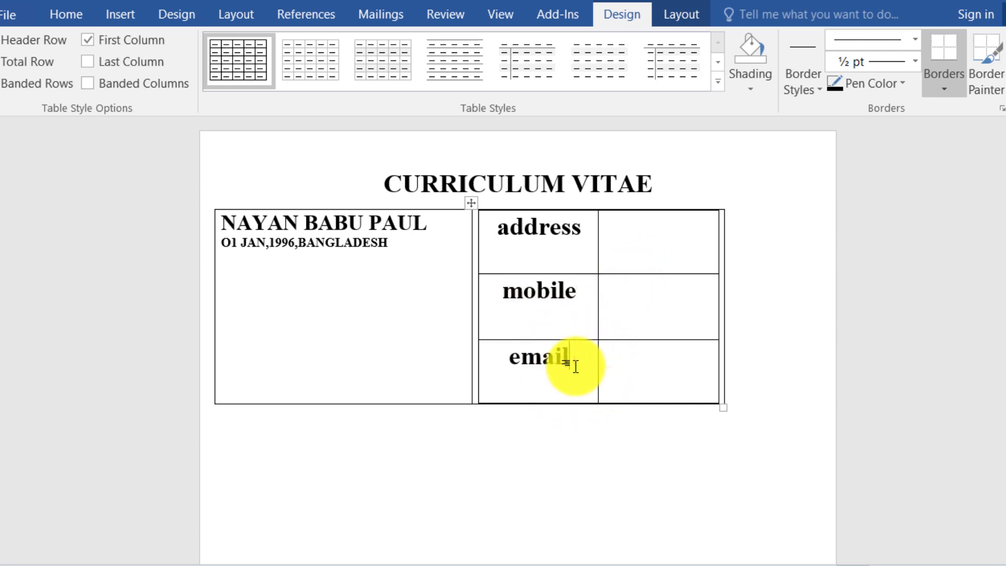
Enter the village, thana and district address lines beside the address label.
left_click(608, 223)
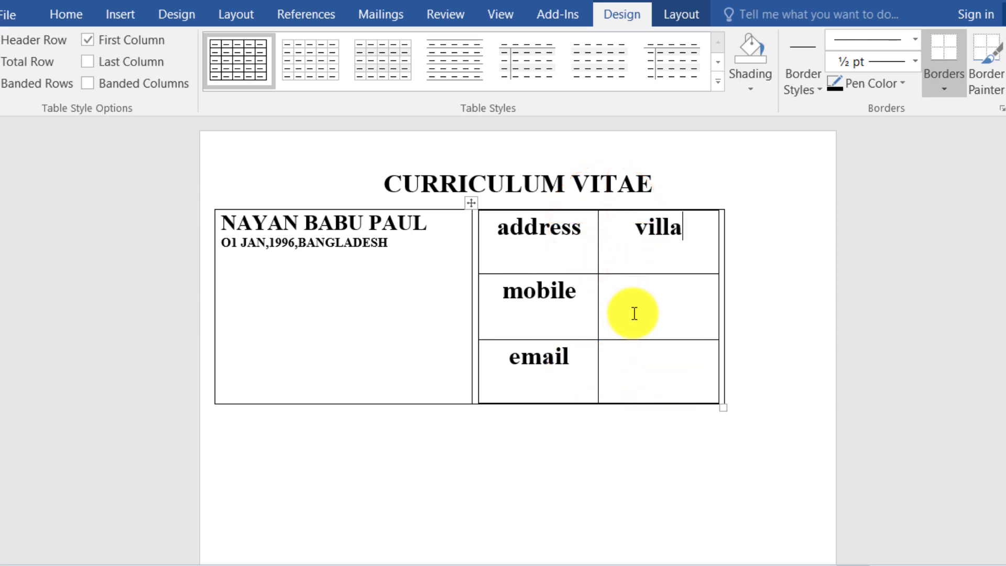
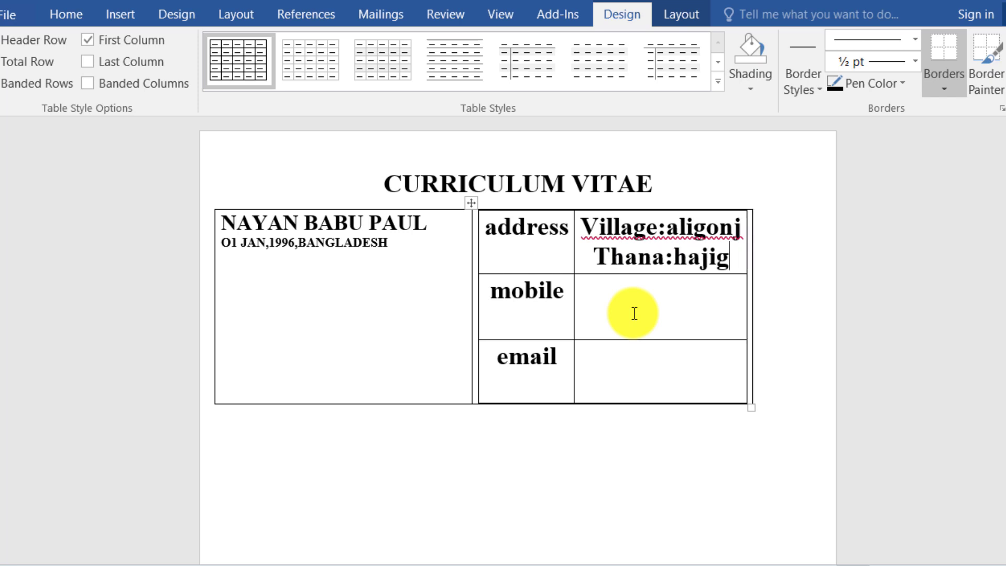
key("Return")
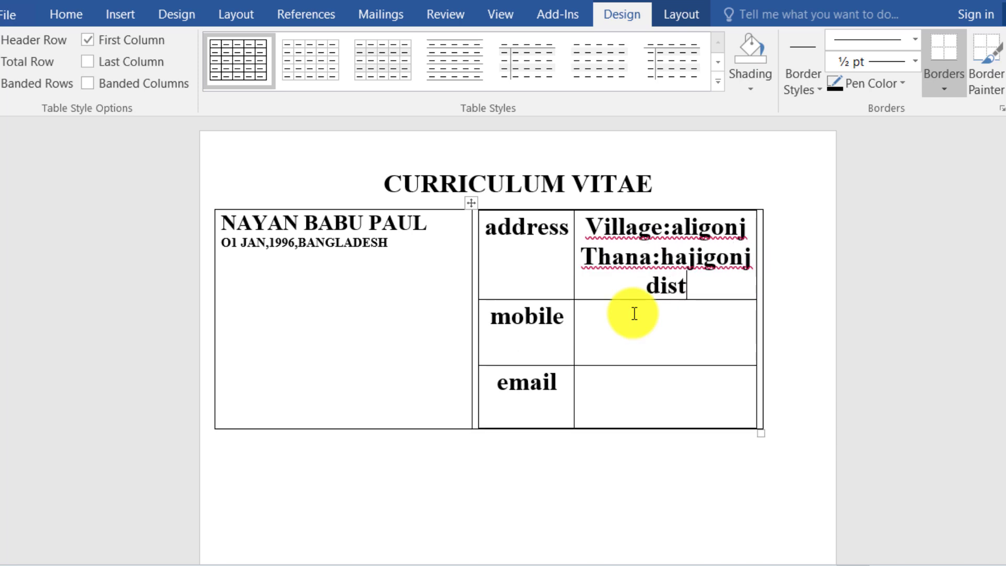
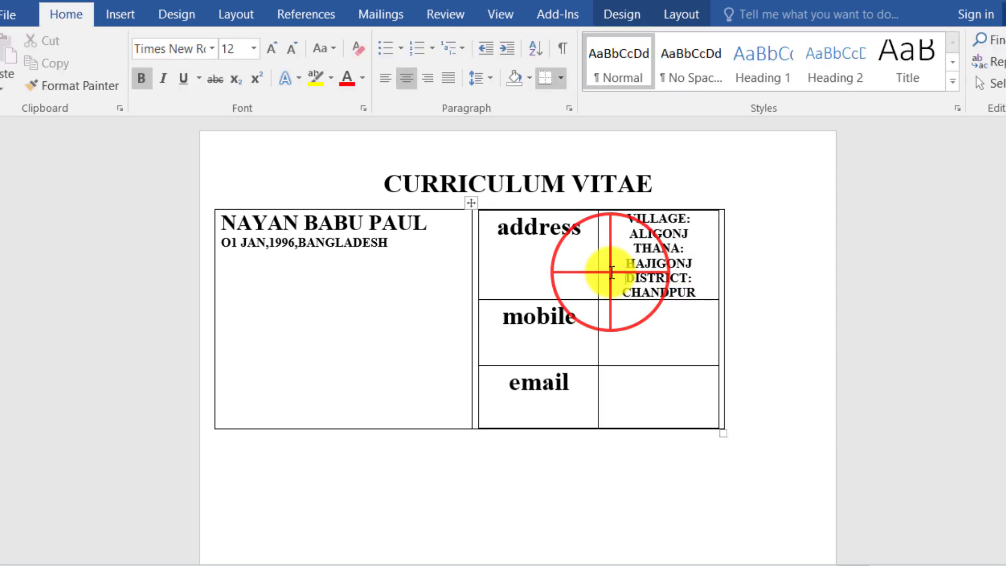
Set the address text to 11 pt, widen its column, tidy the lines and centre them.
left_click_drag(602, 262, 700, 297)
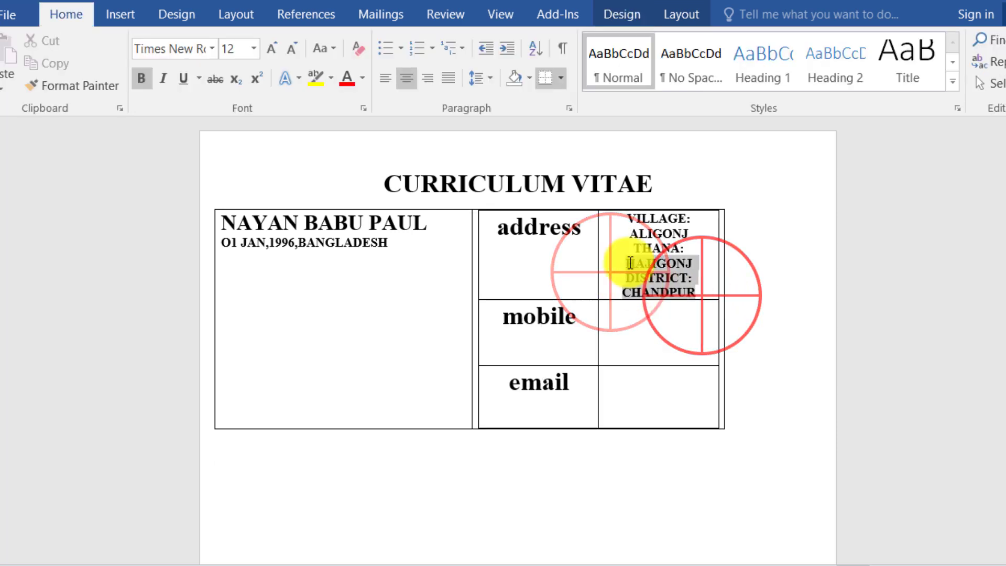
right_click(700, 291)
left_click(721, 250)
left_click(694, 332)
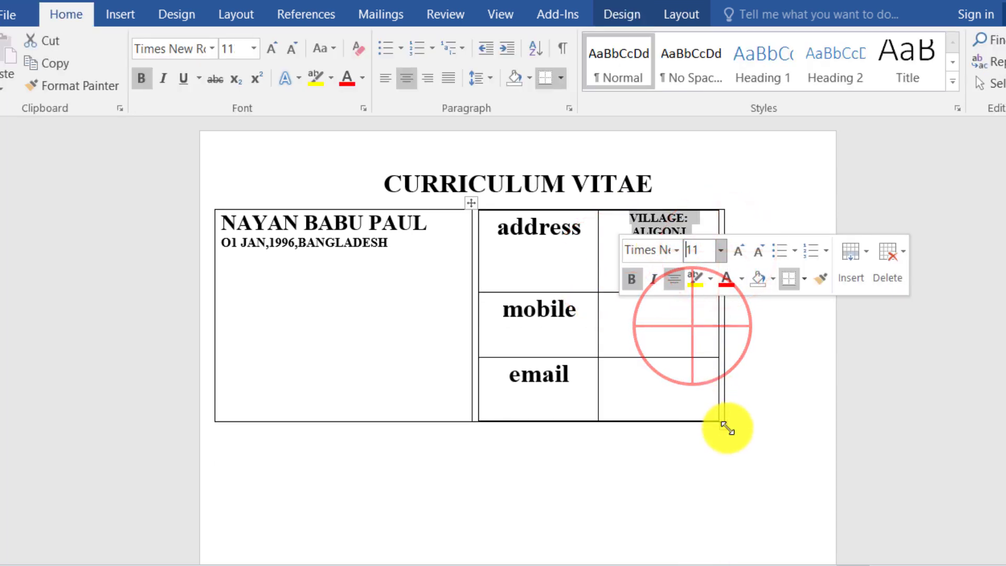
left_click_drag(725, 424, 765, 427)
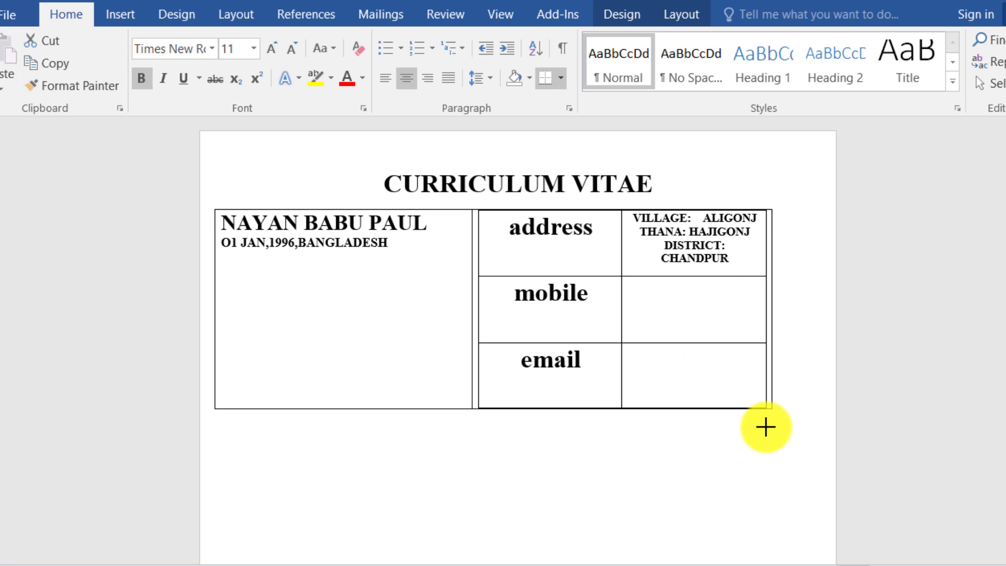
left_click(727, 249)
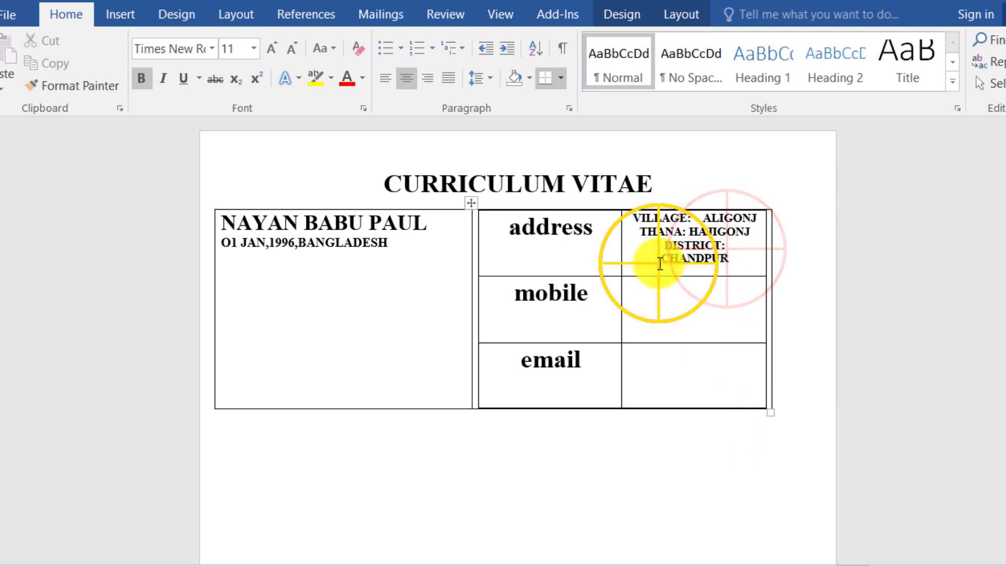
key("BackSpace")
left_click(689, 236)
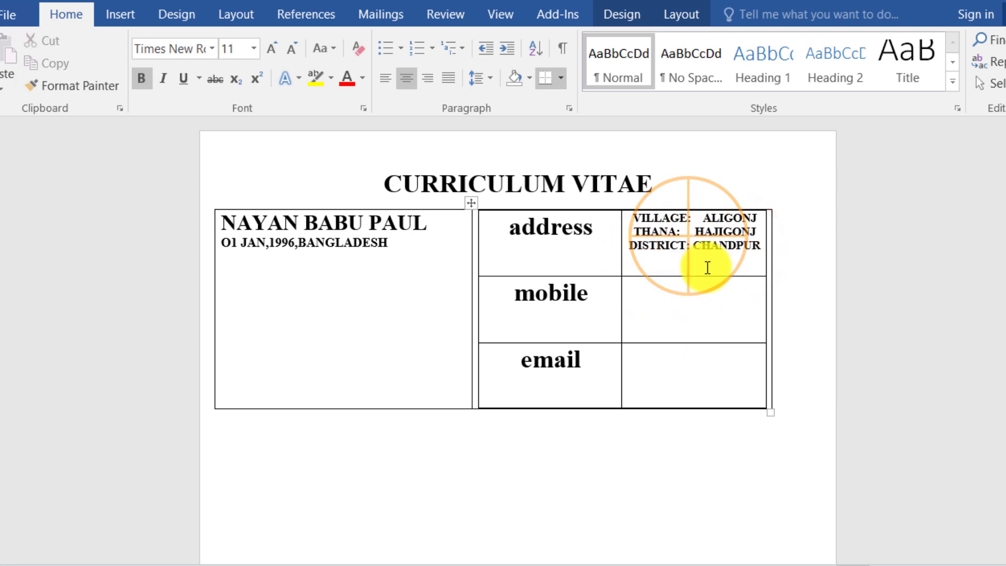
left_click_drag(758, 248, 629, 223)
left_click(410, 87)
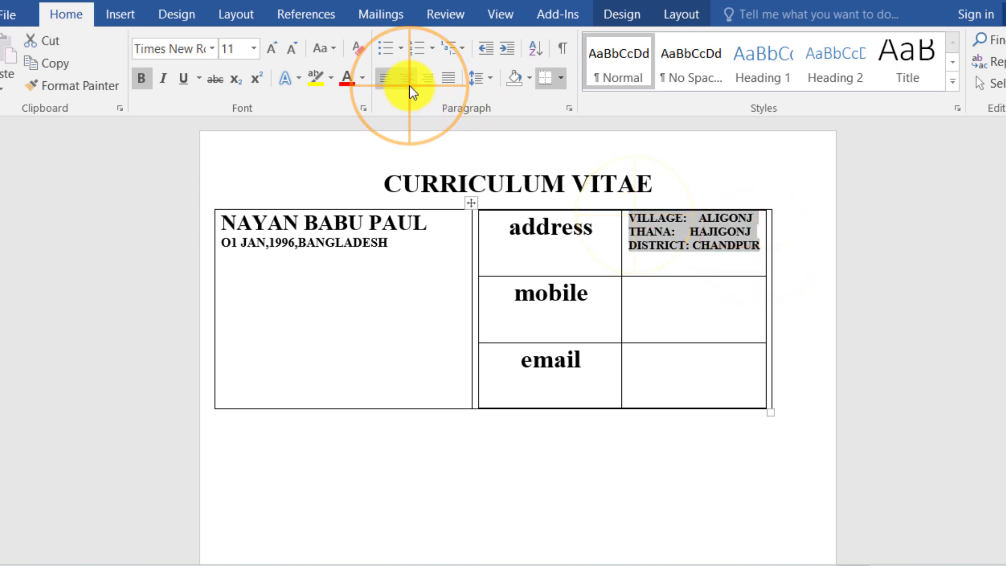
left_click(414, 83)
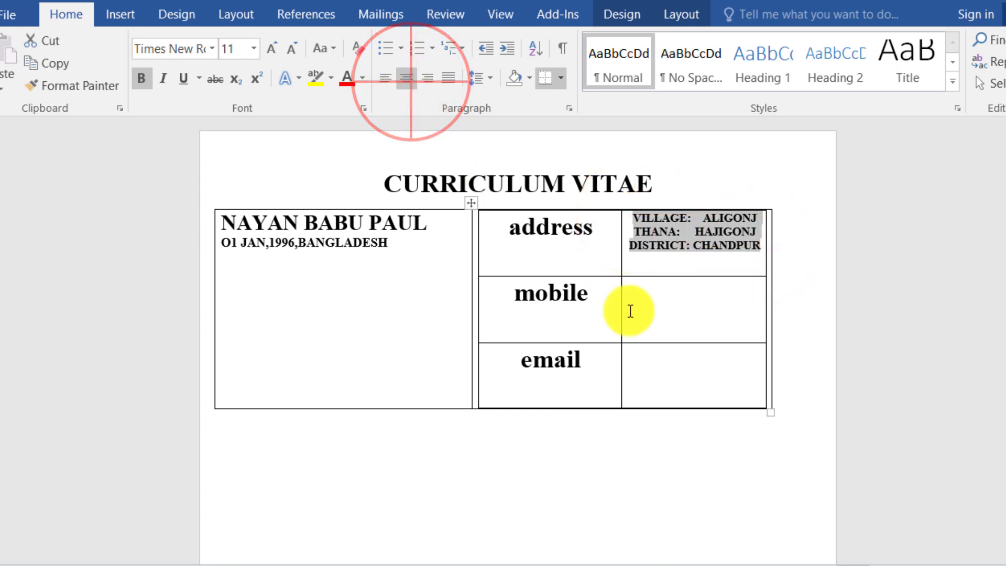
Make the ADDRESS, MOBILE and EMAIL labels 12 pt uppercase.
left_click_drag(608, 358, 505, 225)
left_click(608, 262)
left_click(582, 364)
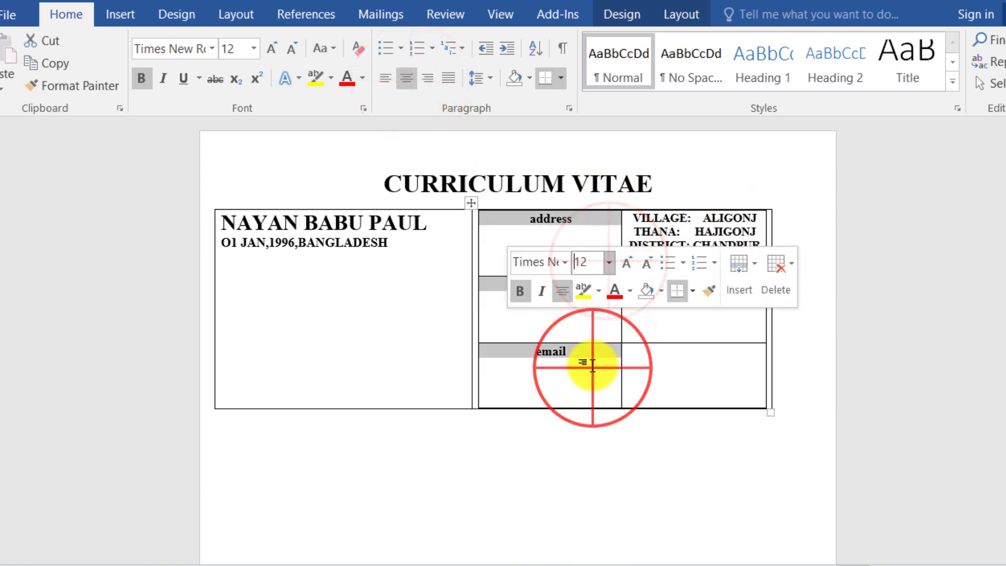
left_click(331, 53)
left_click(356, 123)
Enter the contact's two mobile numbers beside MOBILE.
left_click_drag(620, 357, 790, 245)
left_click(660, 297)
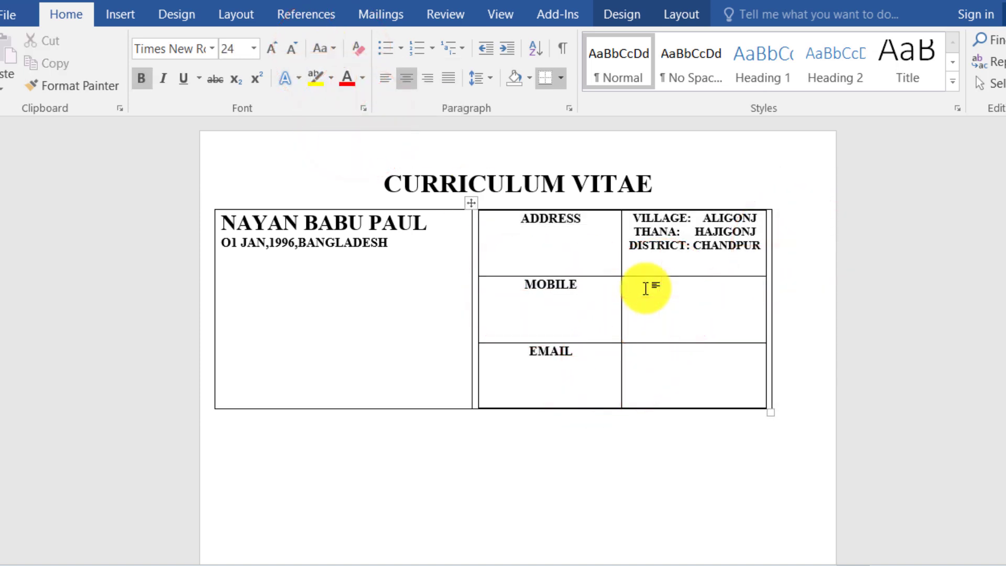
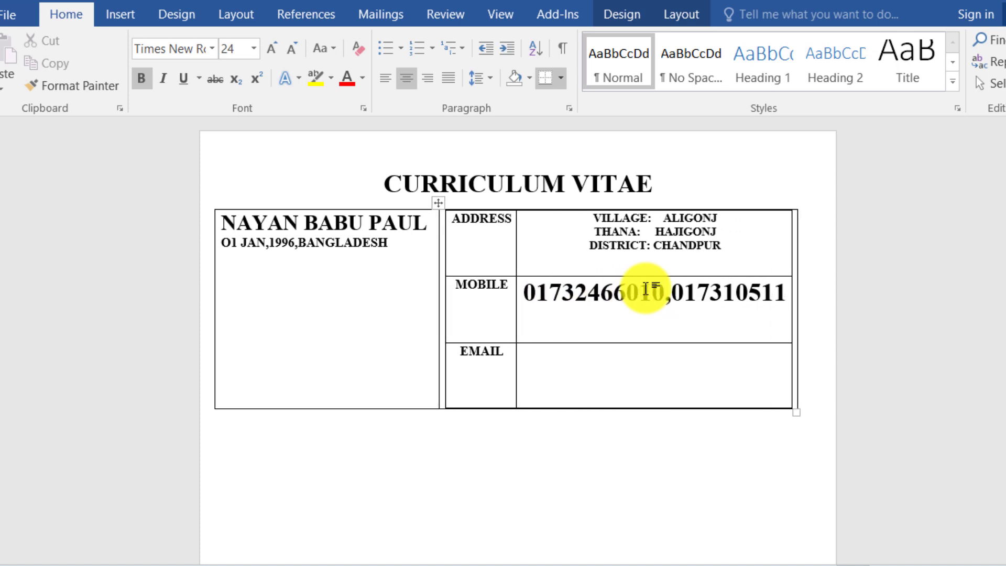
left_click(126, 16)
left_click(112, 63)
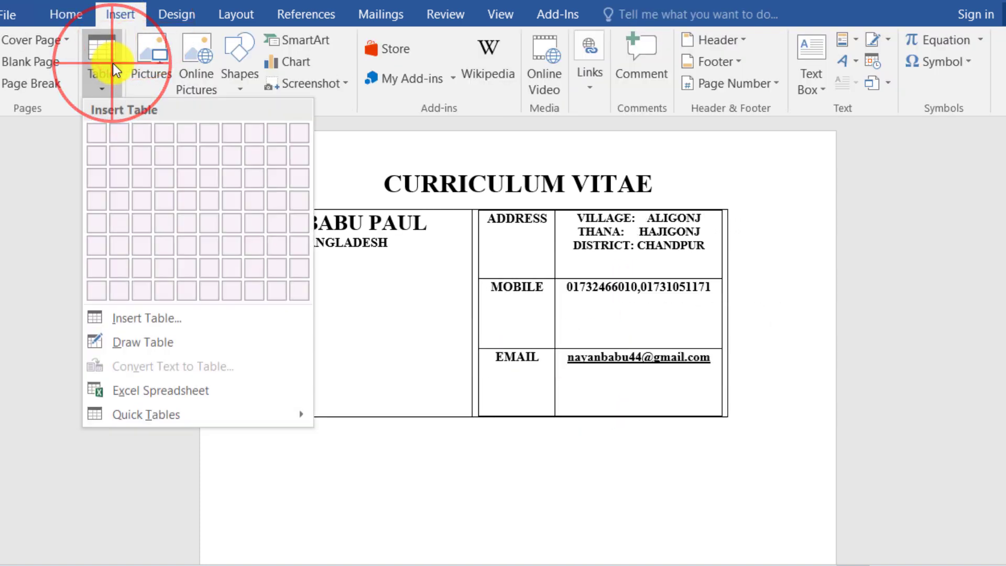
Insert the profile photo right of the contact table and resize the photo and table to match.
left_click(150, 62)
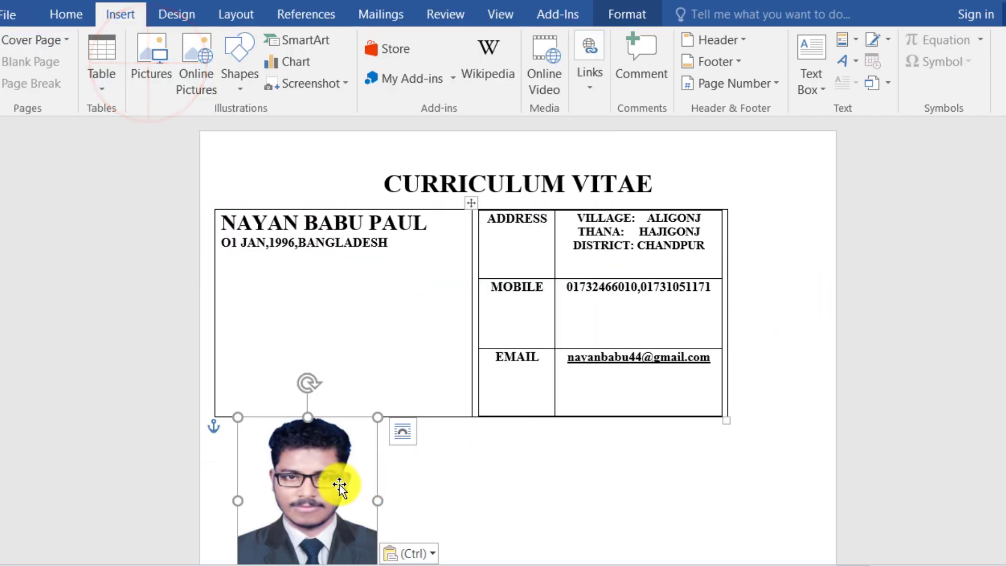
left_click_drag(311, 489, 800, 298)
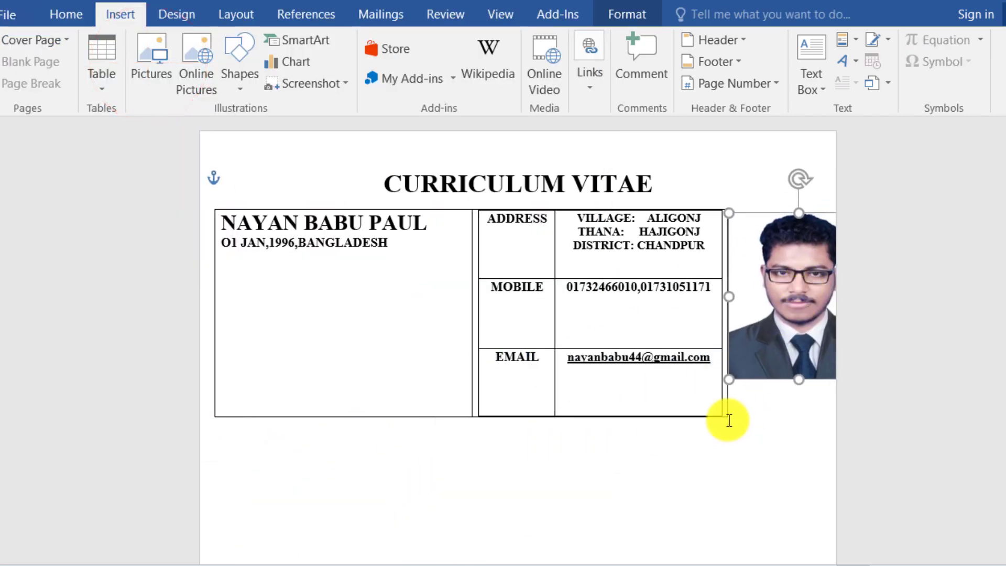
left_click_drag(733, 419, 687, 420)
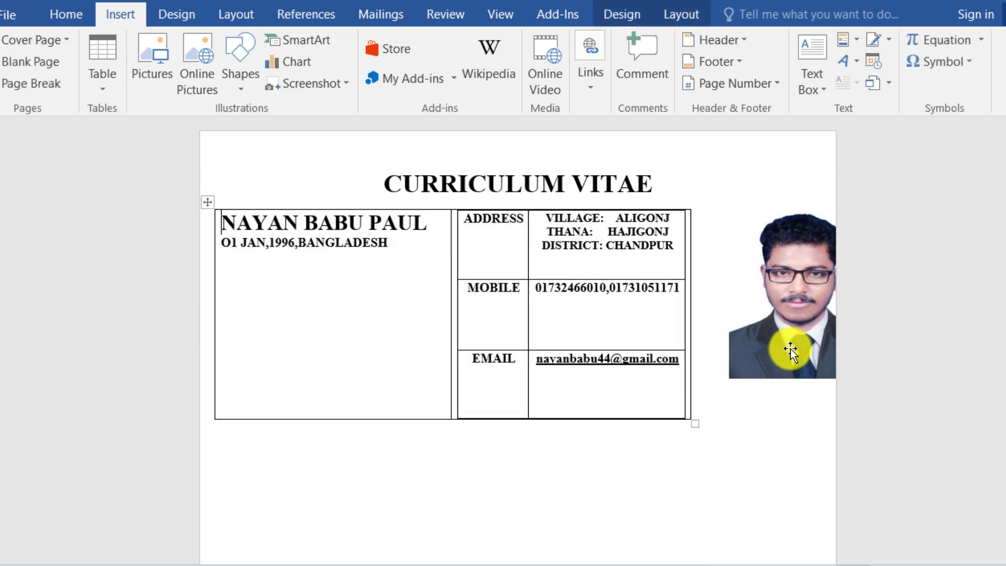
left_click_drag(791, 348, 753, 335)
left_click_drag(766, 222, 762, 209)
left_click_drag(767, 388, 768, 422)
left_click_drag(687, 418, 698, 426)
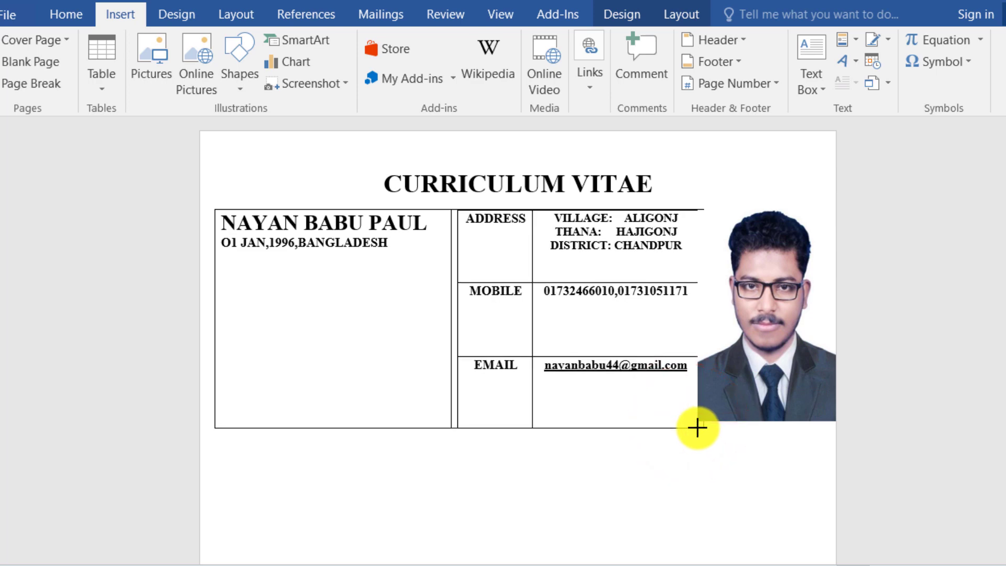
Paste the CAREER OBJECTIVES heading below the table with a blank line above it.
left_click(655, 477)
type("CAREER OBJECTIVES:")
left_click(242, 443)
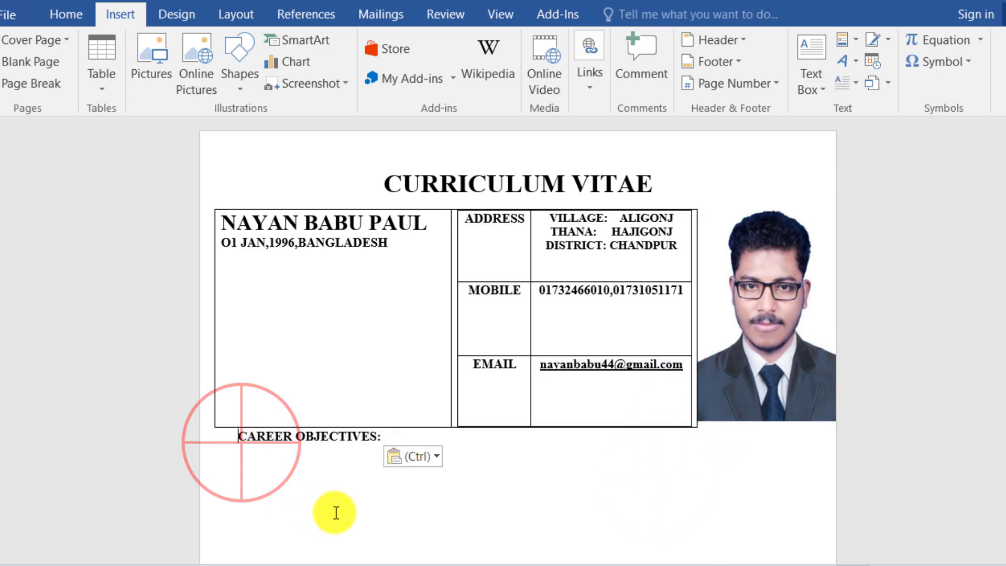
key("Return")
Paste the career objectives paragraph and remove the space after it.
left_click(232, 477)
type("To Run Responsible Position Where I Could My Interpersonal Skills Creativity and Above My All Learning Experience in Order to Develop My Career as Well as to Contributed in The Welfare of Your Garments Industry.")
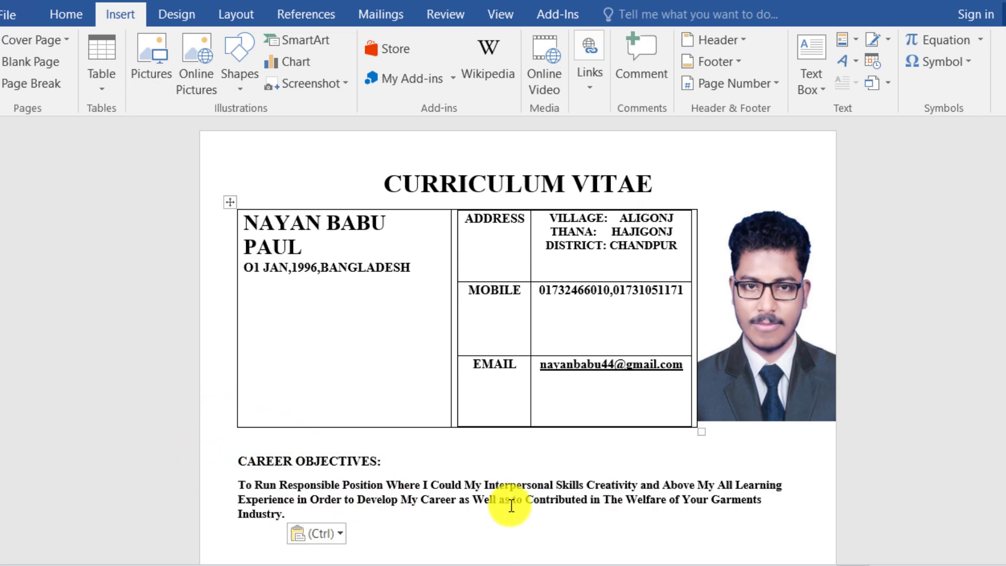
left_click_drag(276, 518, 236, 486)
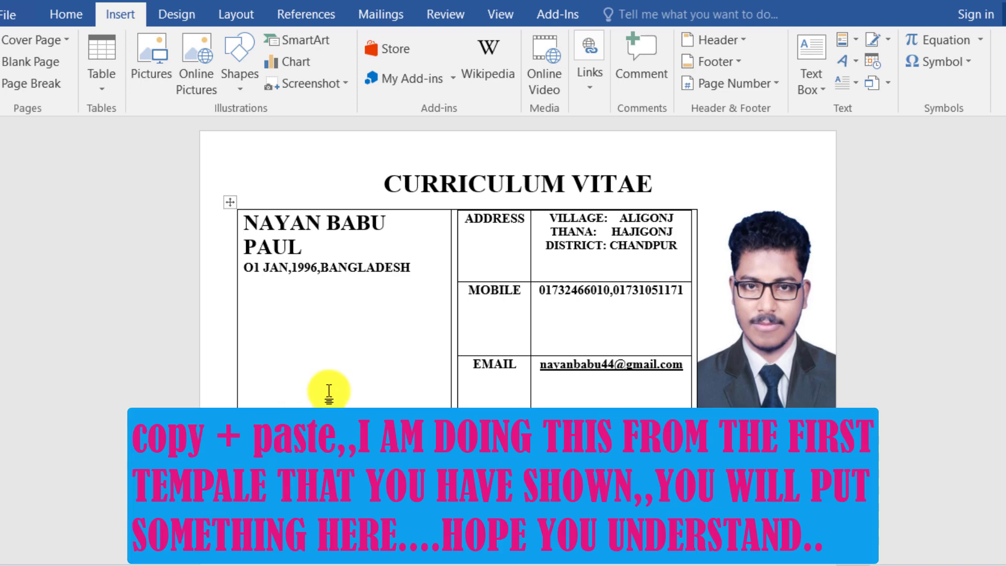
left_click(66, 15)
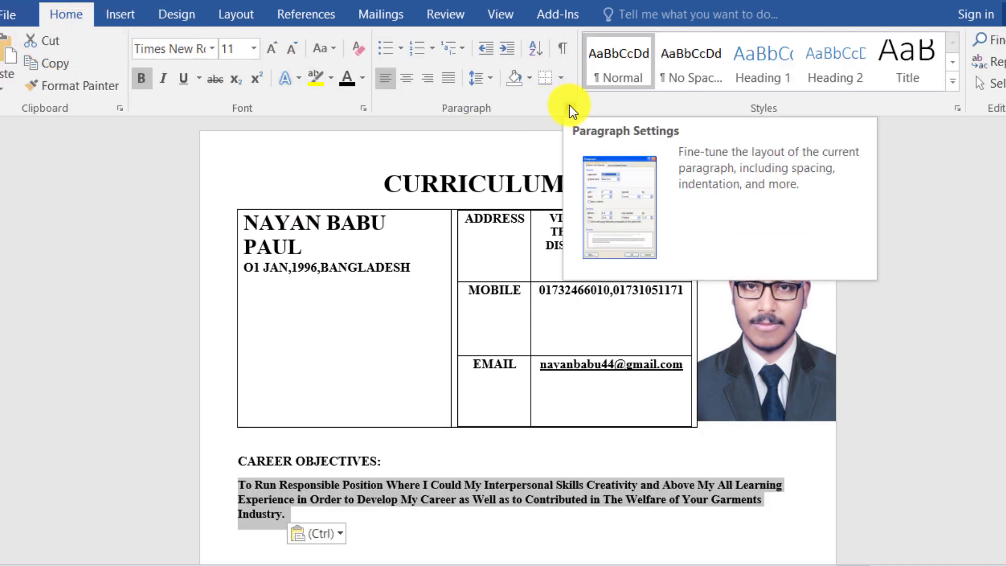
left_click(488, 77)
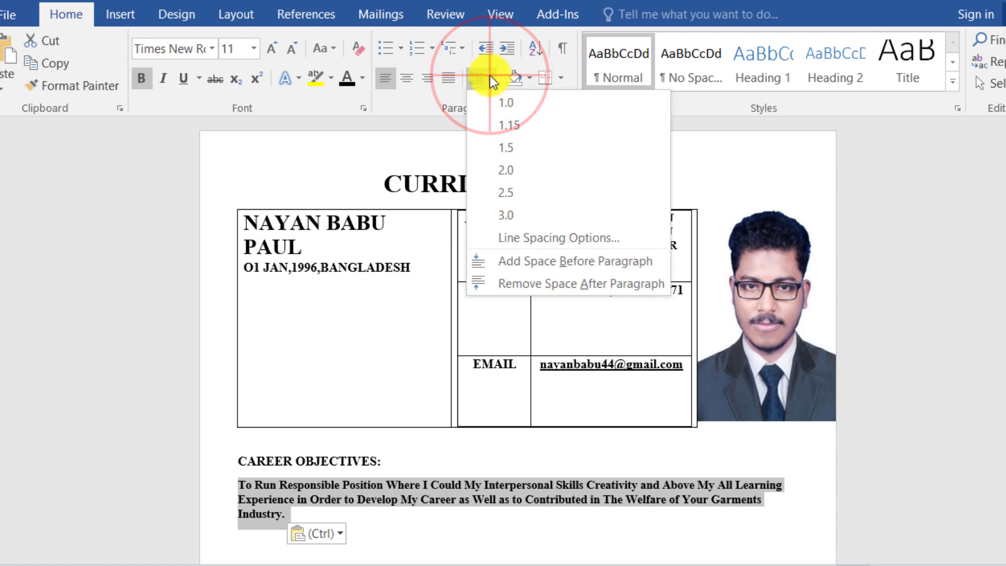
left_click(540, 285)
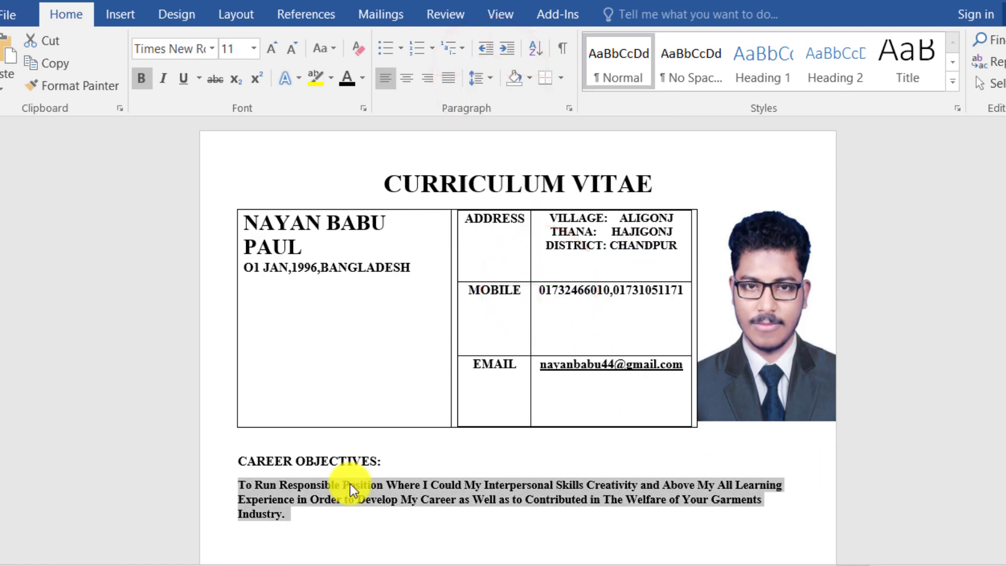
left_click(328, 514)
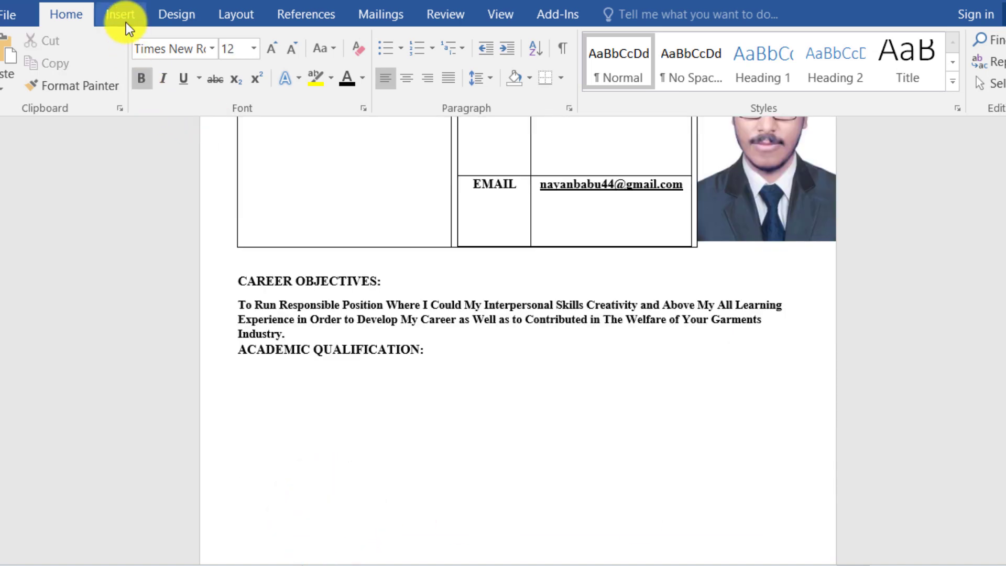
Paste the academic table with higher secondary and secondary school results under ACADEMIC QUALIFICATION.
left_click(125, 22)
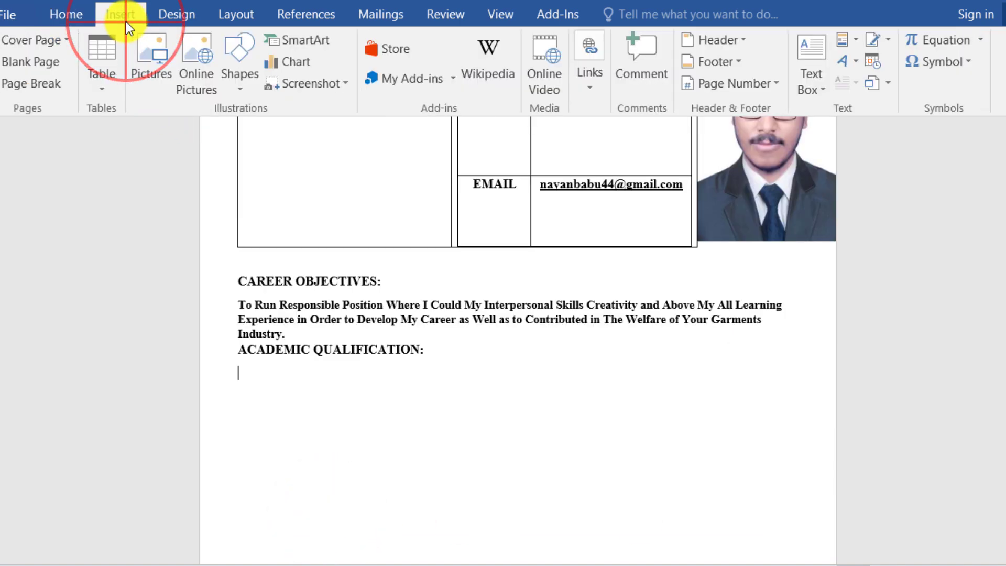
left_click(108, 87)
type("INSTITUTE/UNIVERSITY NAME\tPASSING YEAR\tCGPA\t TEXTILE ENGINEERING COLLEGE, NOAKHALI\t\t\t HIGHER SECONDARY CERTIFICATE\tPASSING YEAR\tBOARD\tGPA HAJIGONJ DEGREE COLLEGE, CHANDPUR\t2014\tCUMILLA\t5.00 OUT OF 5.00 SECONDARY SCHOOL CERTIFICATE\tPASSING YEAR\tBOARD\tGPA HAJIGONJ PILOT HIGH SCHOOL AND COLLEGE\t2012\tCUMILLA\t4.31 OUT OF 5.00")
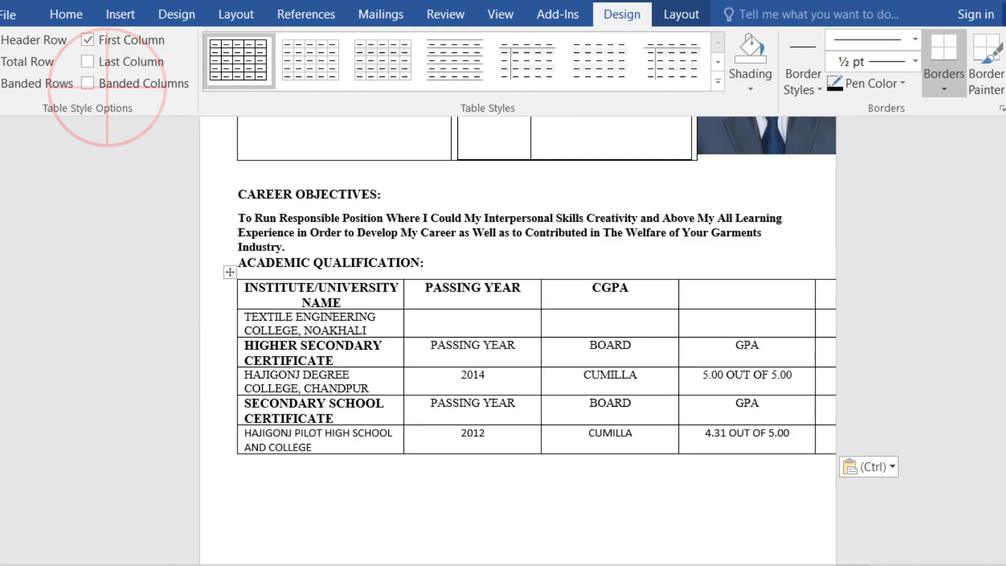
scroll(518, 336, "down", 5)
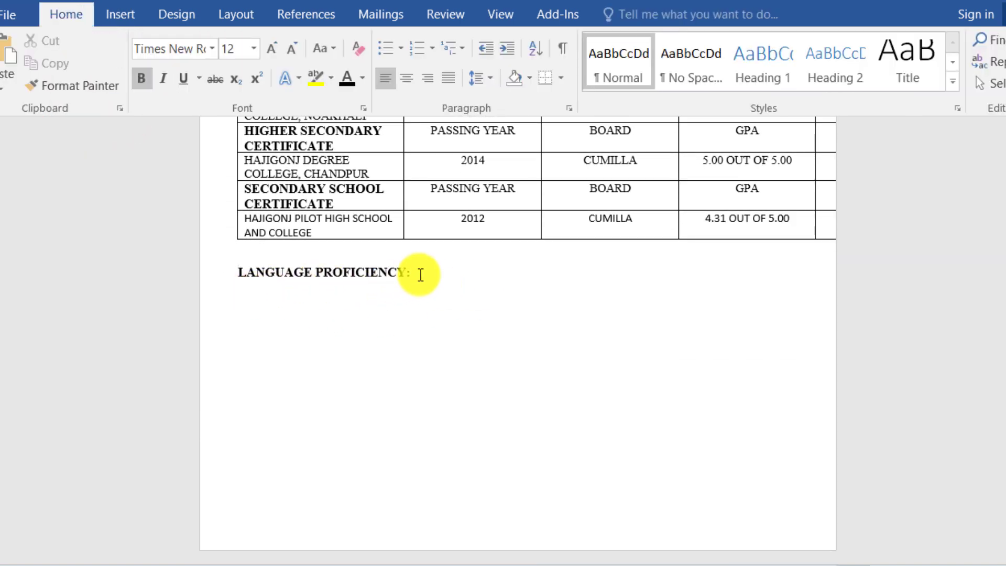
Insert an empty 4x2 table on a new line under the LANGUAGE PROFICIENCY heading.
left_click(418, 274)
key("Return")
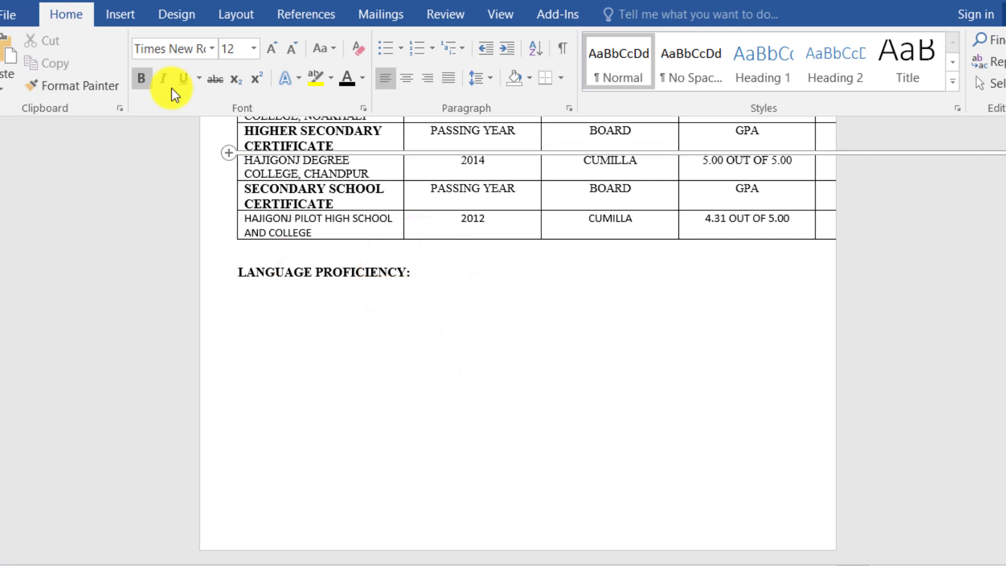
left_click(122, 15)
left_click(106, 86)
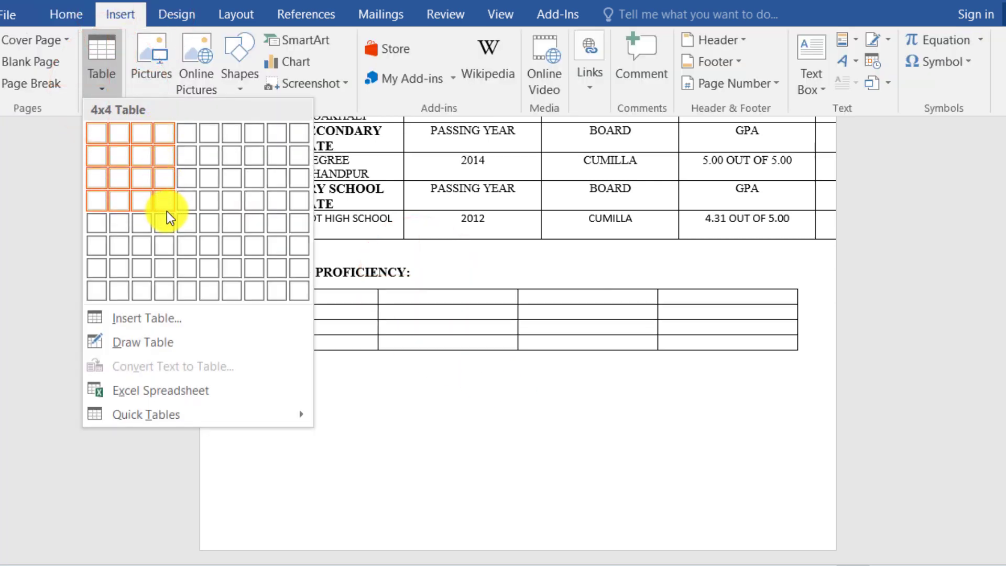
left_click(171, 164)
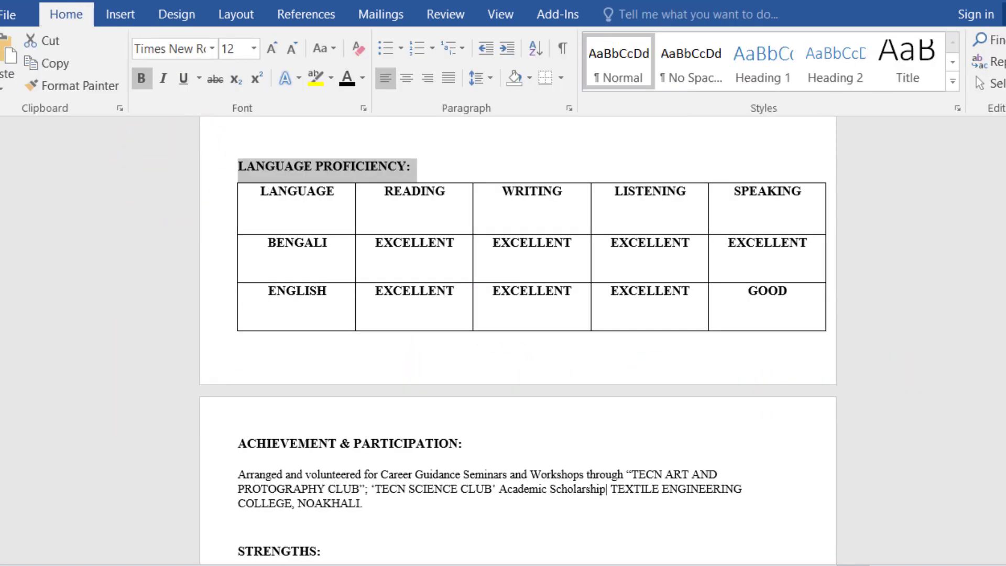
left_click_drag(1004, 239, 1004, 260)
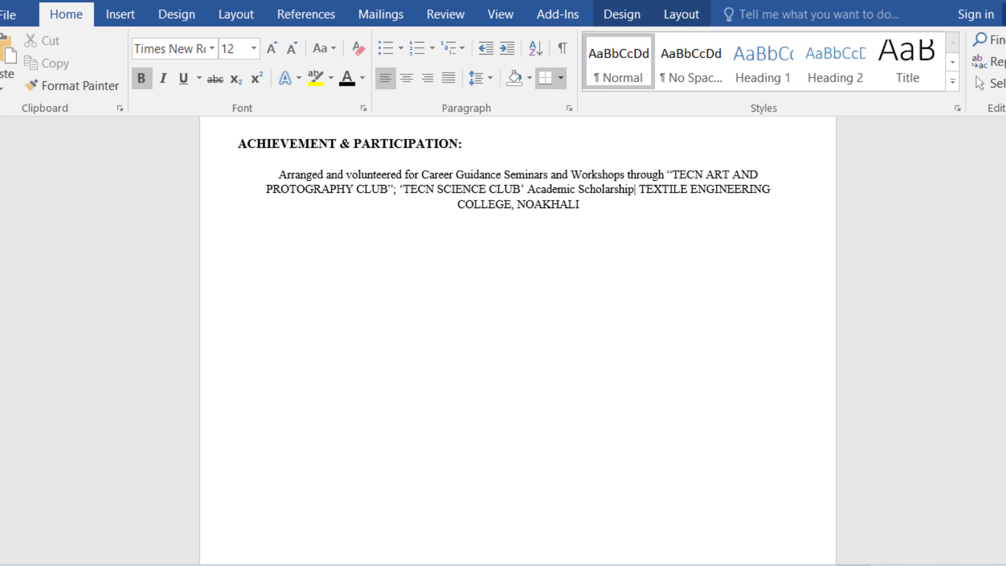
Paste the COMPUTER SKILLS section with Word, Excel, PowerPoint, typing and Adobe design lines.
left_click_drag(1005, 260, 1004, 402)
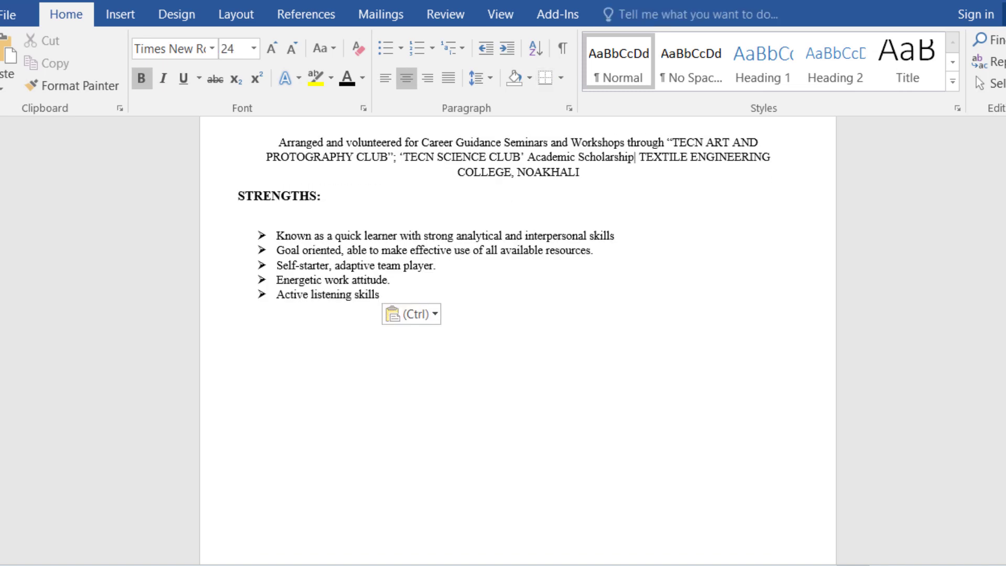
left_click_drag(1004, 394, 1004, 397)
type("COMPUTER SKILLS:  BASIC COMPUTER TRAINING’ TECHNICAL TRAINING CENTER, NOAKHALI (6 MONTHS) Microsoft Word Microsoft Excel Microsoft PowerPoint  Faster typing speed and email handling etc. Professional designer at ADOBE PHOTOSHOP, ADOBE ILLUSTRATOR (TEXTILE T-SHIRT, POLO SHIRT, LOGO DESIGN), ADOBE AFTER EFFECT etc.")
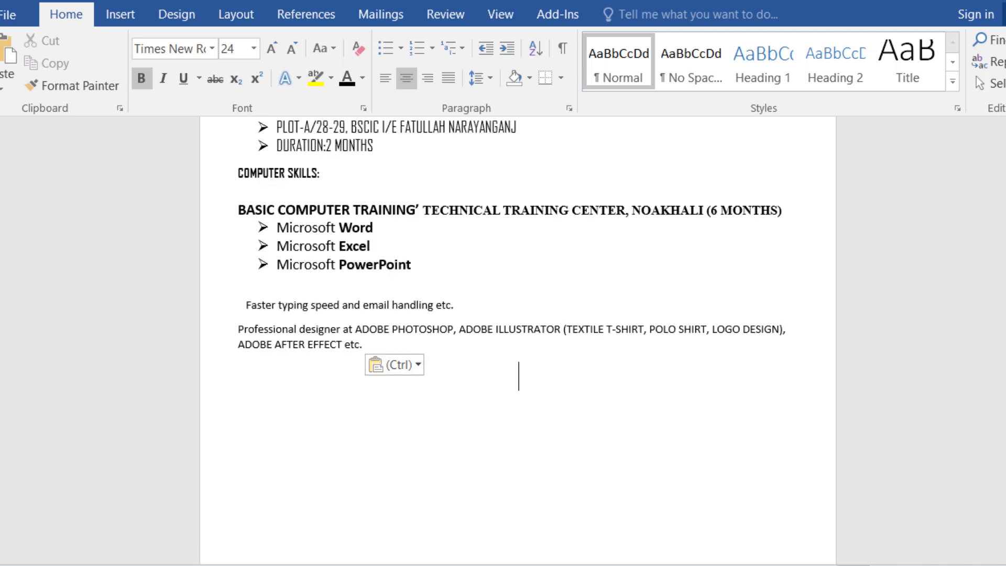
scroll(518, 262, "down", 2)
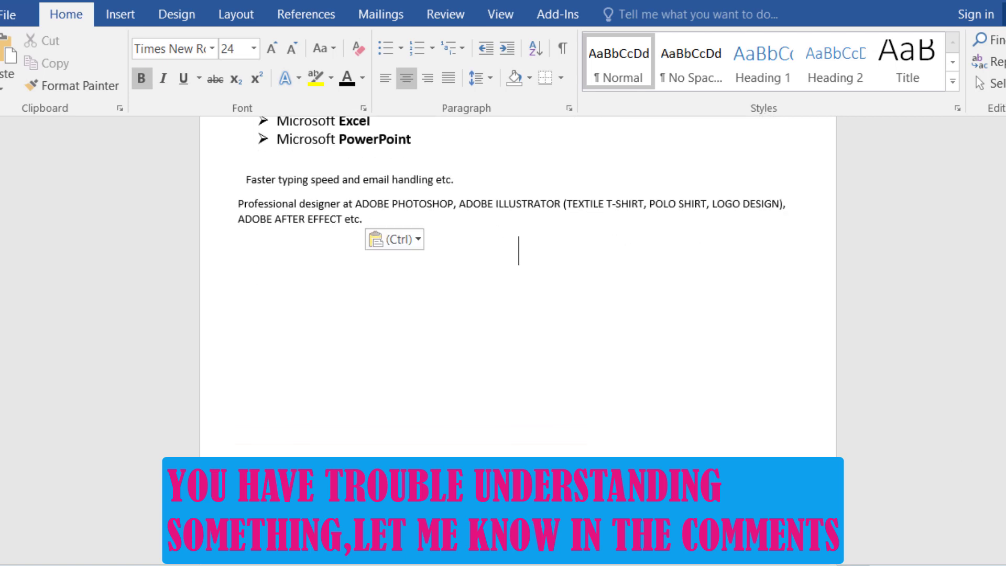